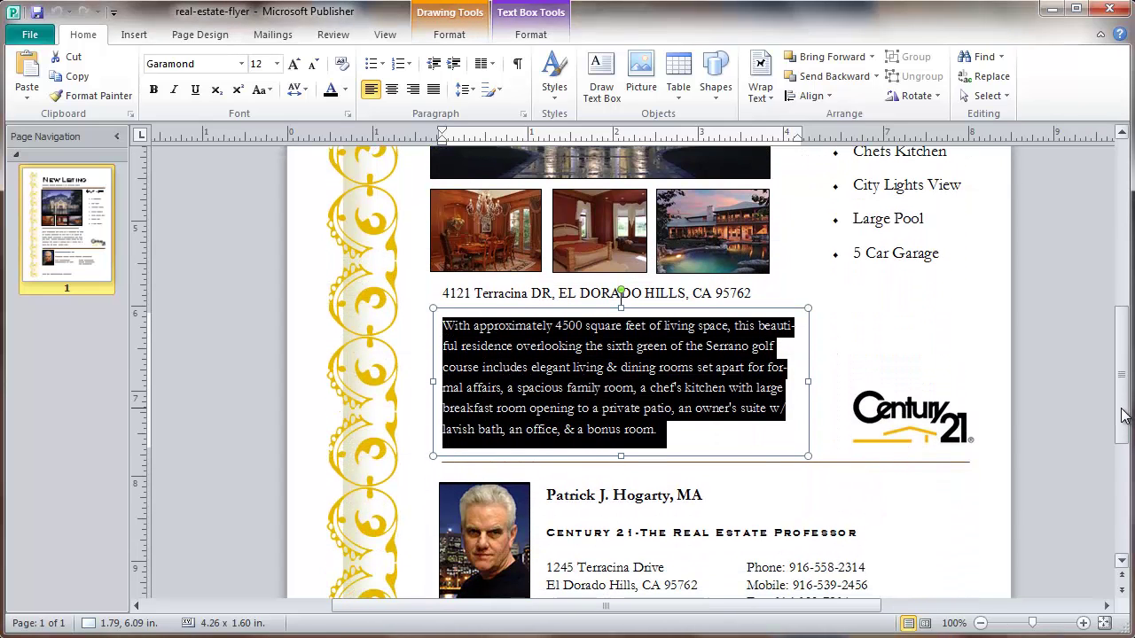
Deselect the description text box and adjust the page view
{"action": "left_click", "coordinate": [828, 427]}
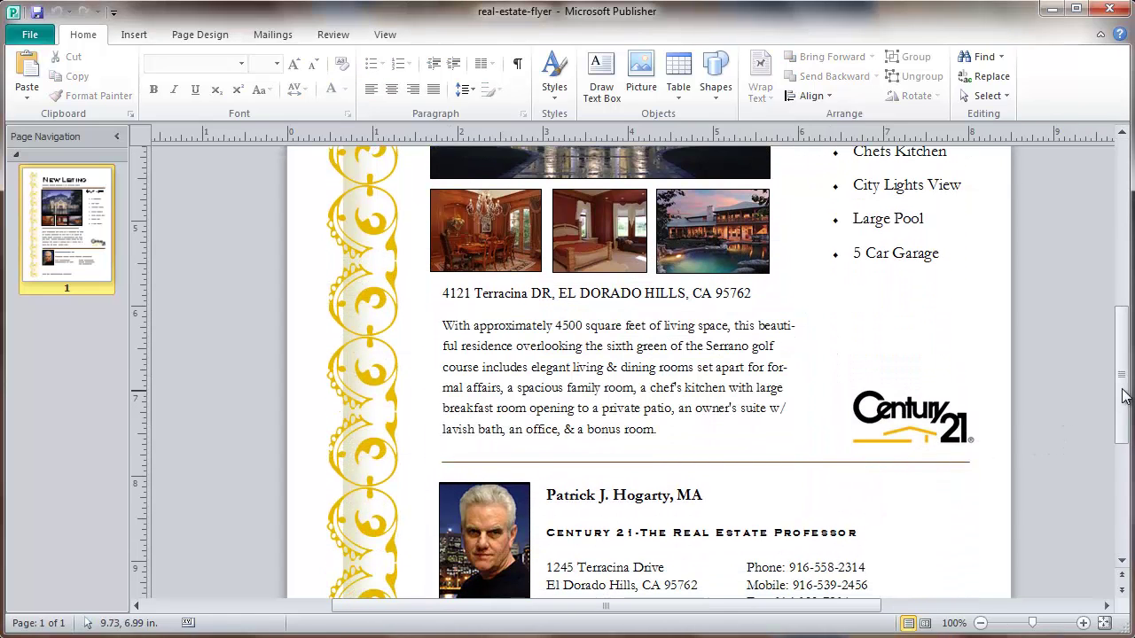
{"action": "left_click_drag", "start_coordinate": [1123, 396], "coordinate": [1123, 408]}
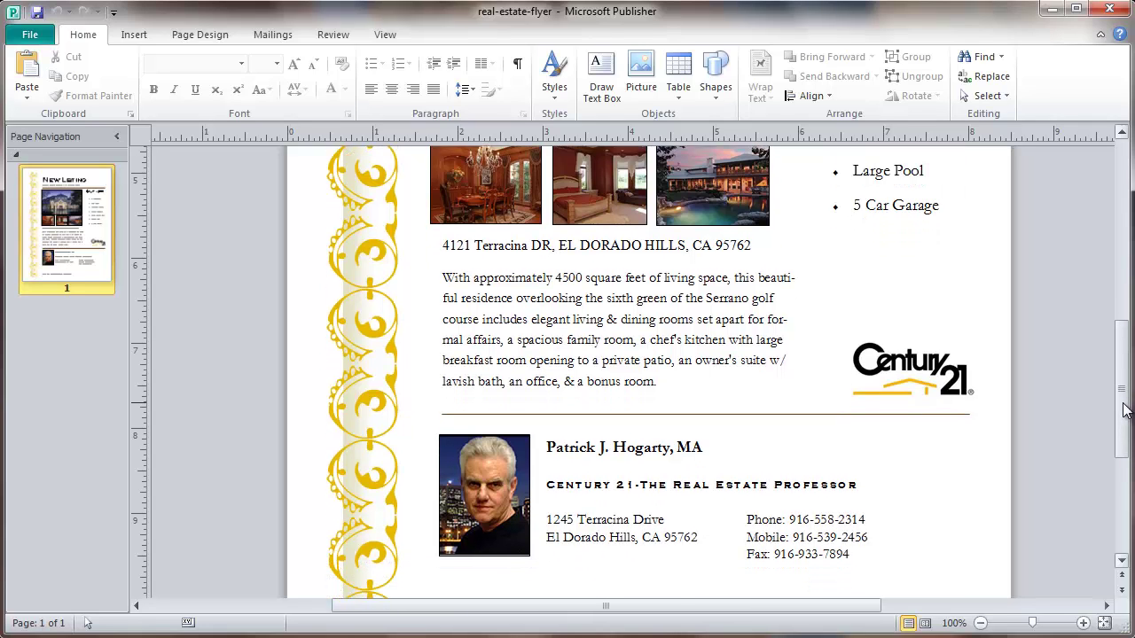
{"action": "left_click_drag", "start_coordinate": [1127, 410], "coordinate": [1113, 287]}
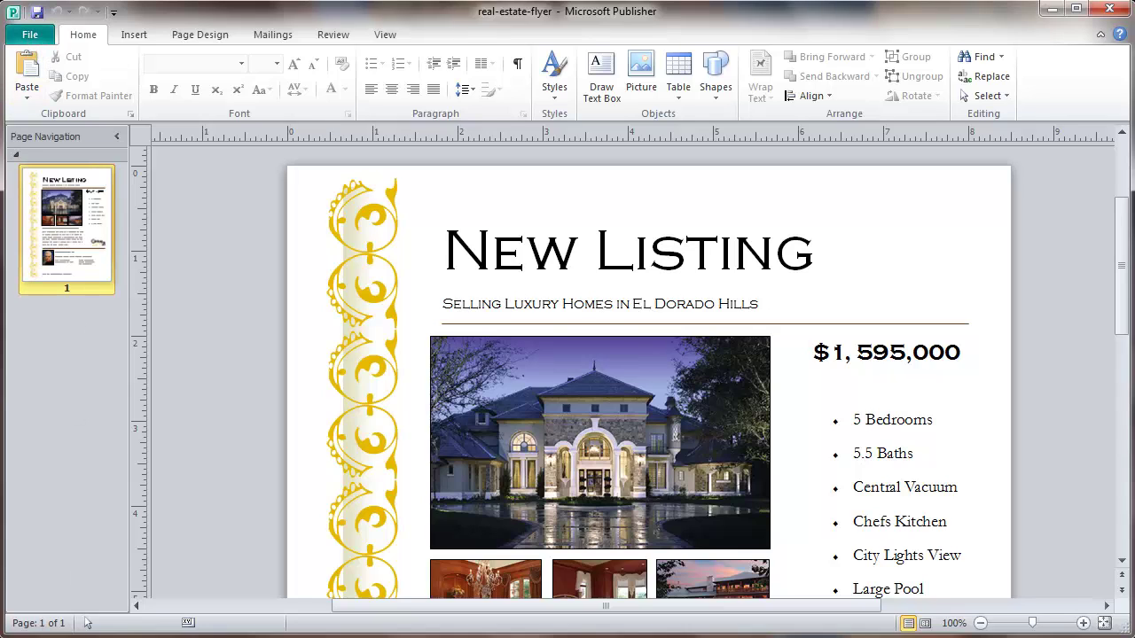
Switch to the Publication3 template flyer and hide its layout guides
{"action": "mouse_move", "coordinate": [177, 637]}
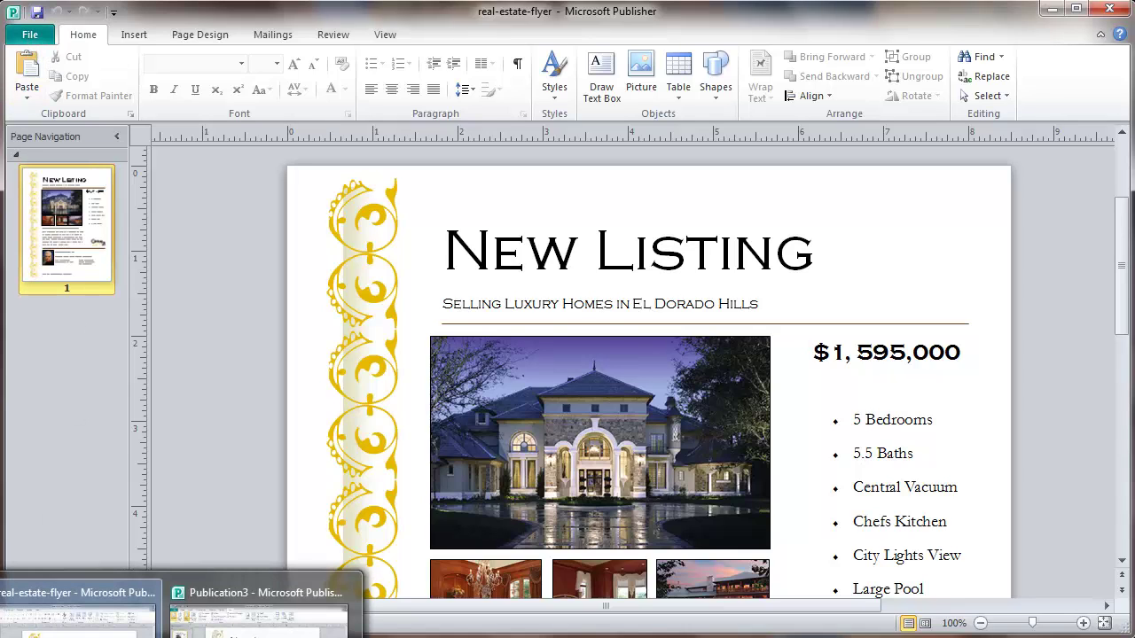
{"action": "left_click", "coordinate": [252, 612]}
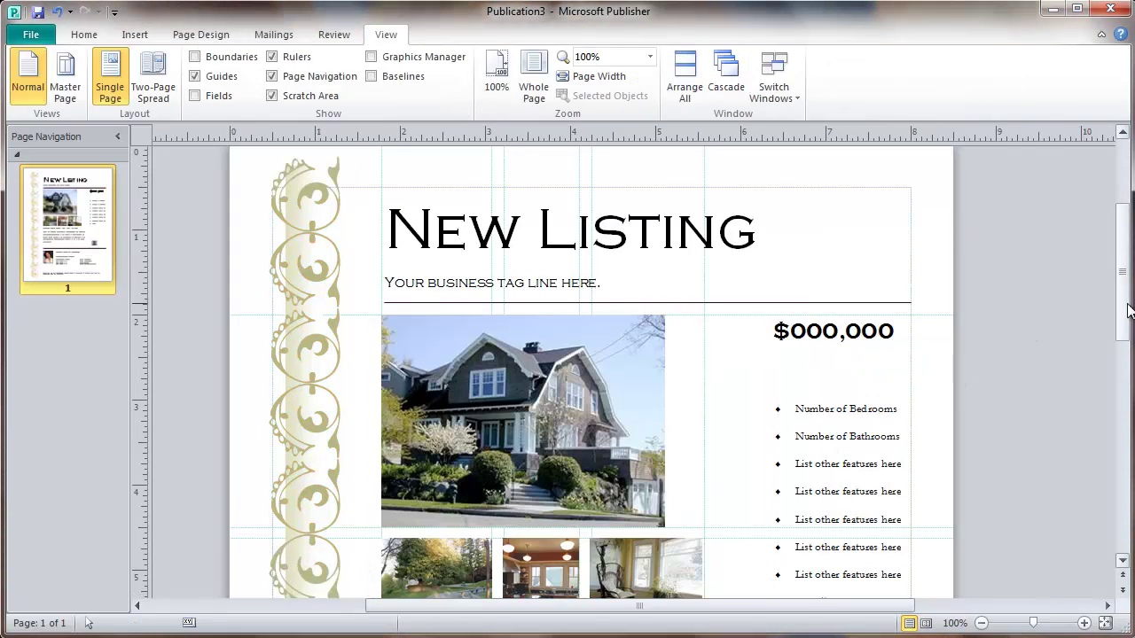
{"action": "left_click_drag", "start_coordinate": [1129, 308], "coordinate": [1129, 311]}
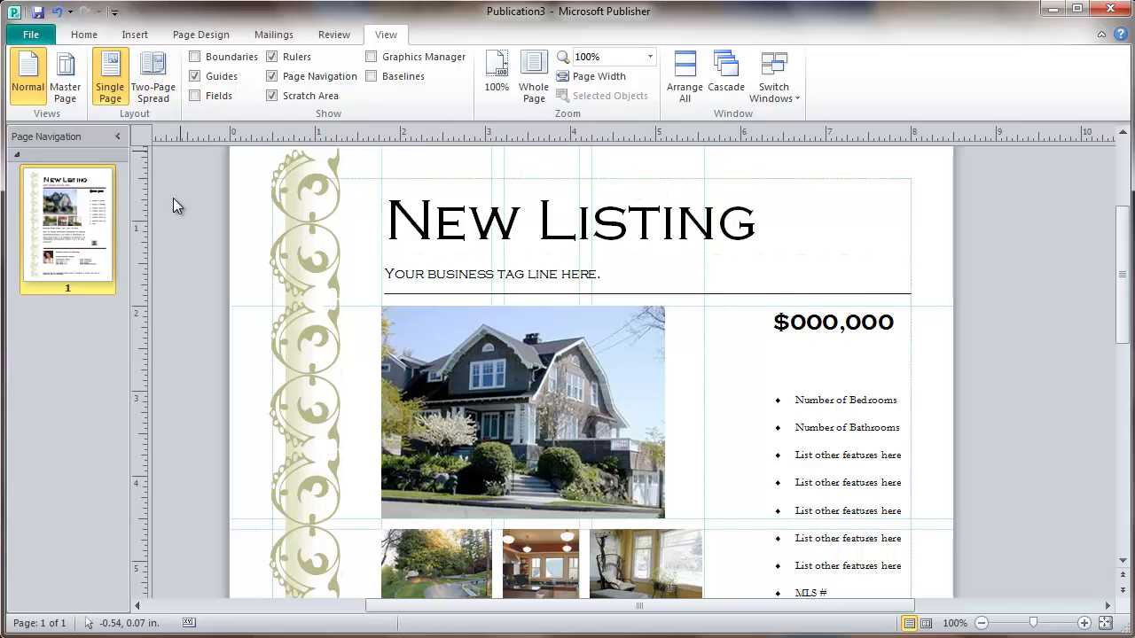
{"action": "left_click", "coordinate": [196, 78]}
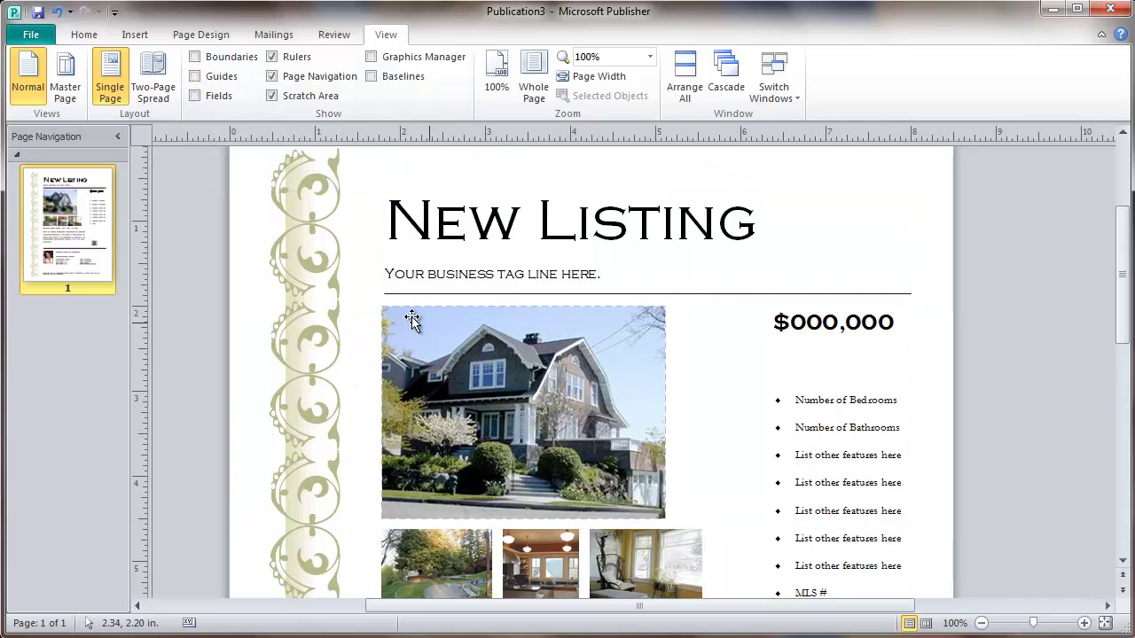
Replace the placeholder tagline with 'Selling Luxury Homes in El Dorado Hills'
{"action": "left_click_drag", "start_coordinate": [387, 274], "coordinate": [609, 280]}
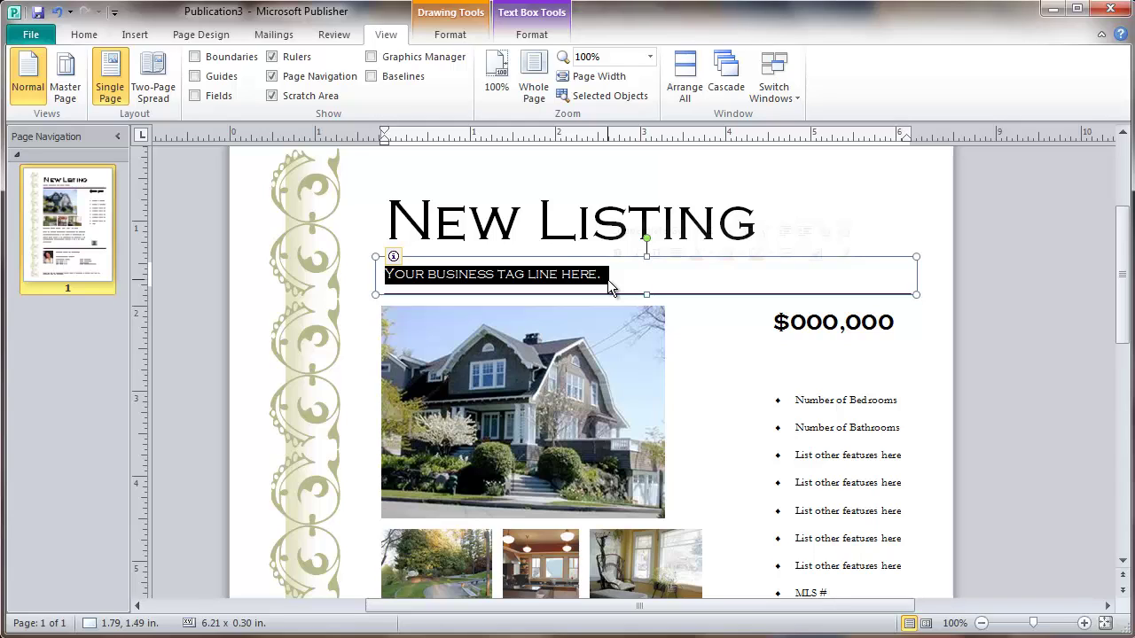
{"action": "type", "text": "Selling"}
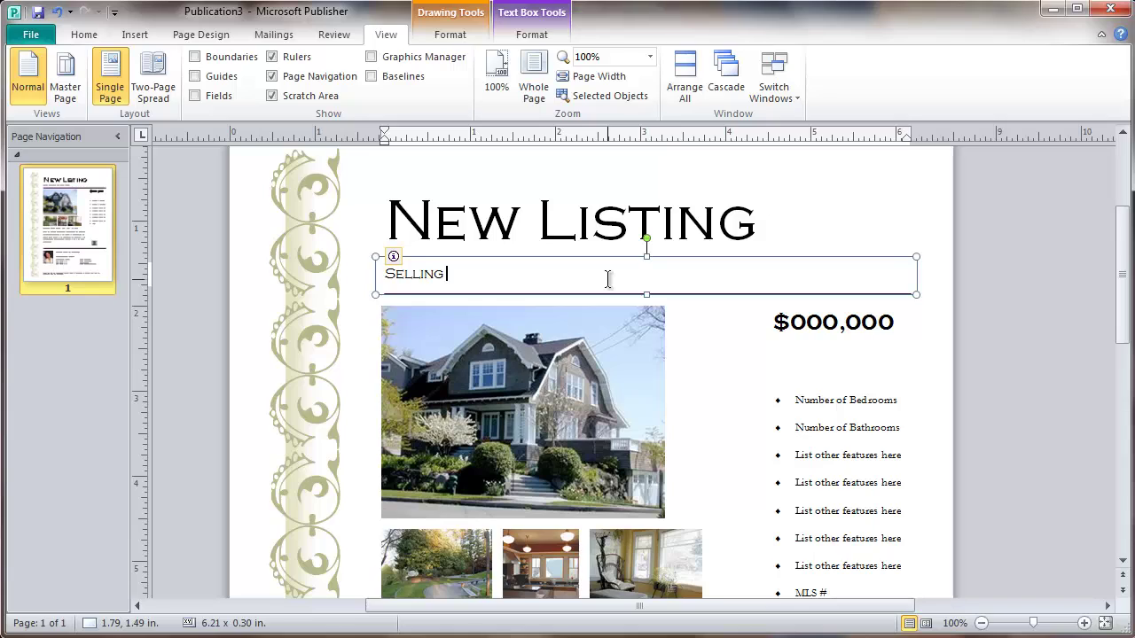
{"action": "type", "text": " Luxury Homes"}
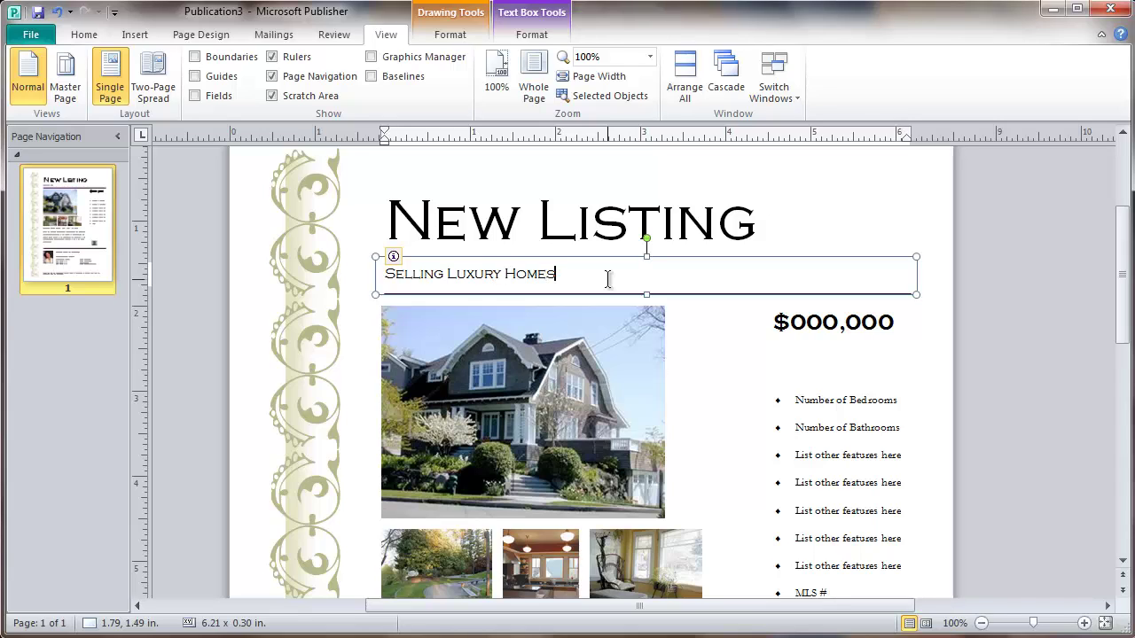
{"action": "type", "text": " in El Dorado Hills"}
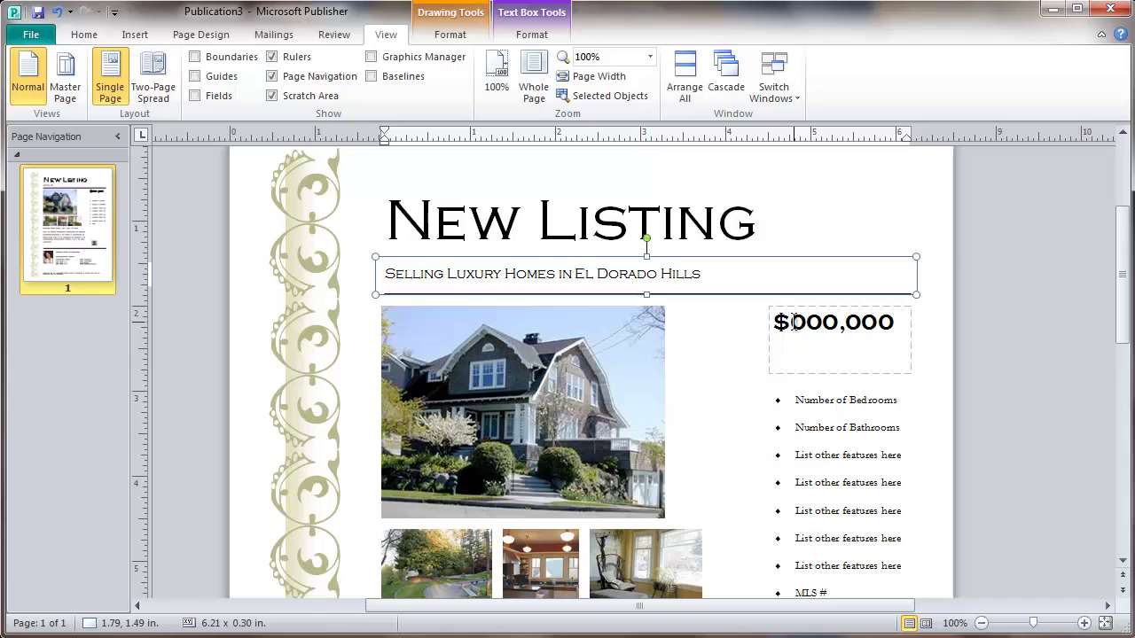
Enter the price '$ 1, 595,000' and resize the price box to fit it
{"action": "left_click_drag", "start_coordinate": [896, 323], "coordinate": [805, 321]}
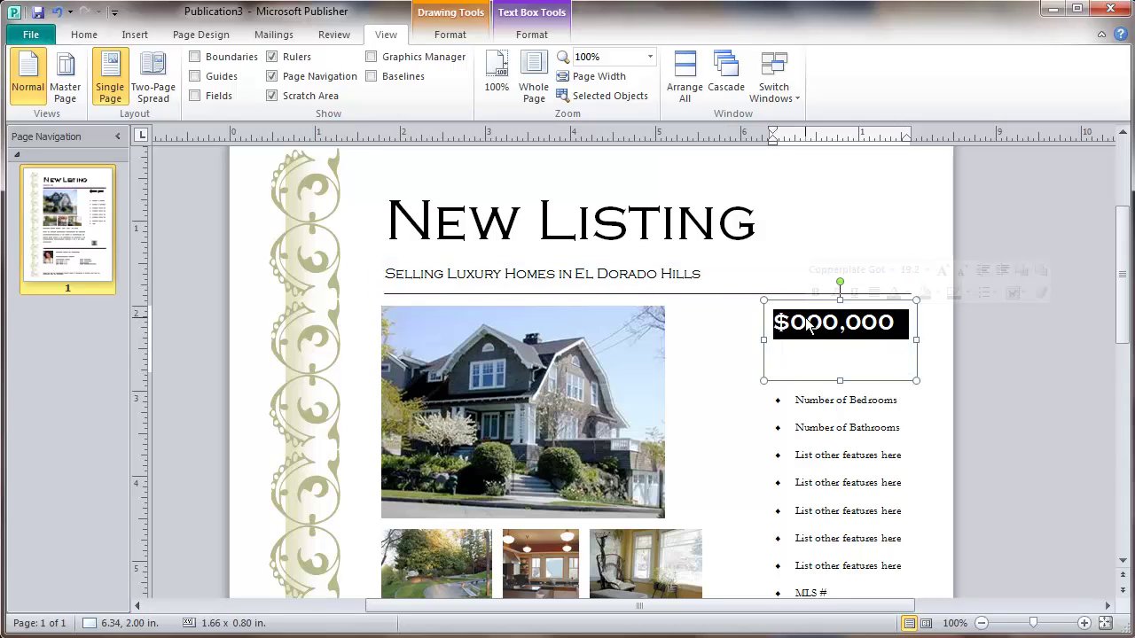
{"action": "type", "text": "$"}
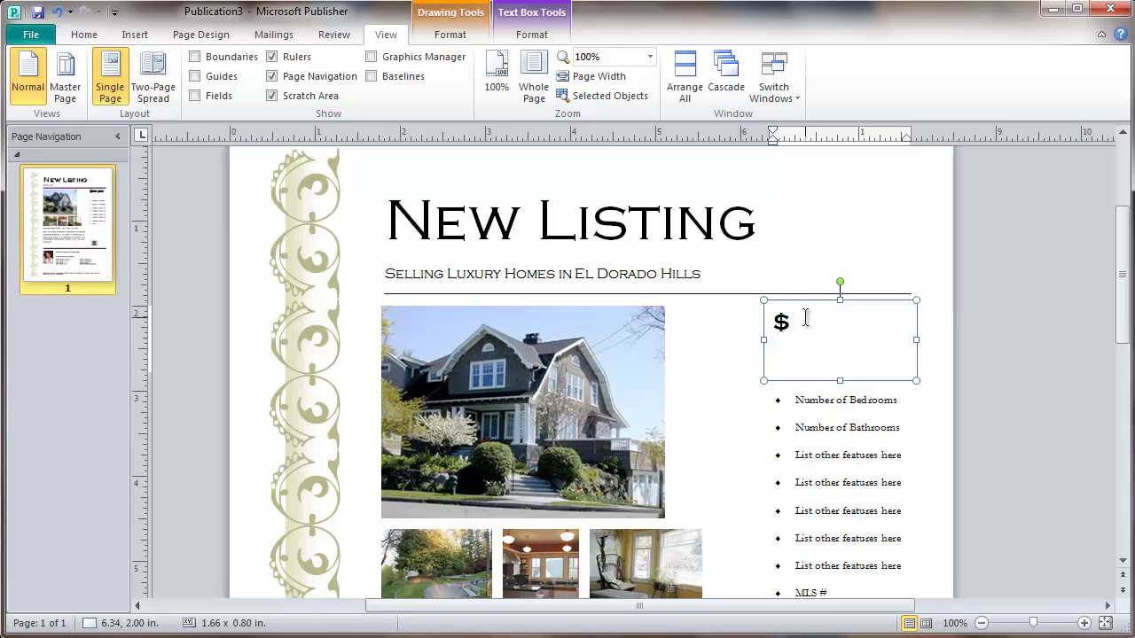
{"action": "type", "text": " 1, 595"}
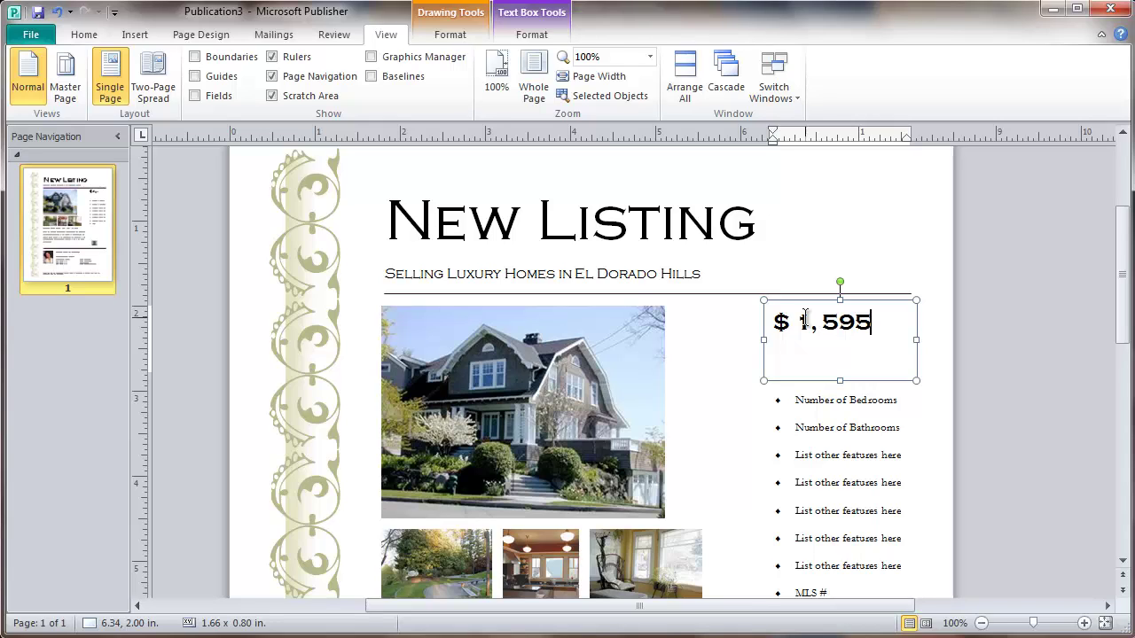
{"action": "type", "text": ",000"}
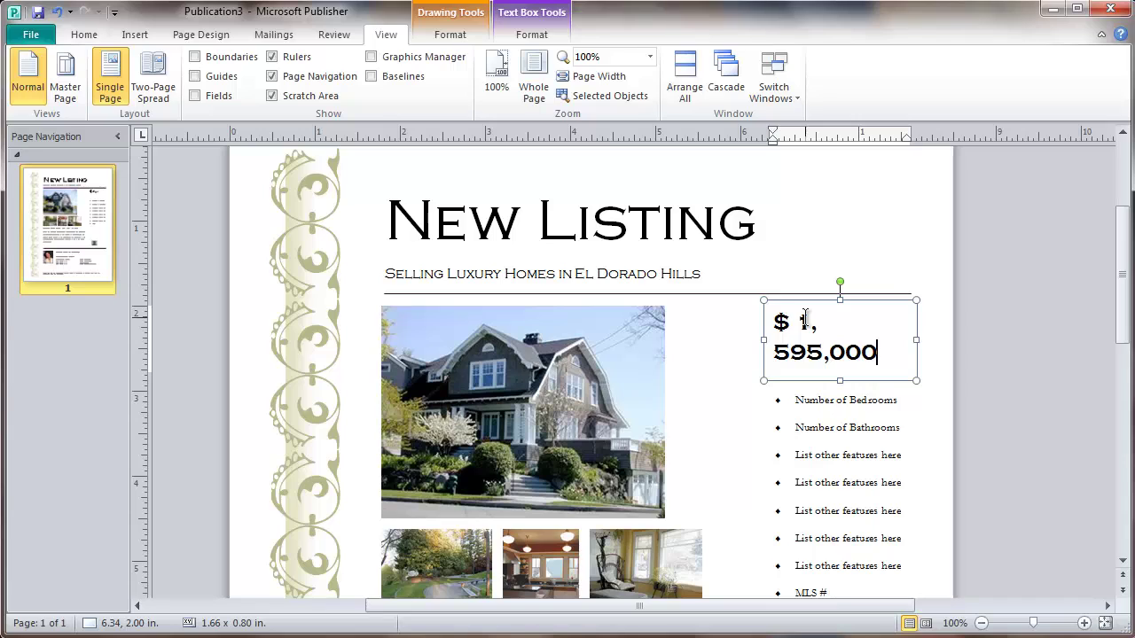
{"action": "left_click", "coordinate": [764, 341]}
{"action": "left_click_drag", "start_coordinate": [764, 340], "coordinate": [742, 340]}
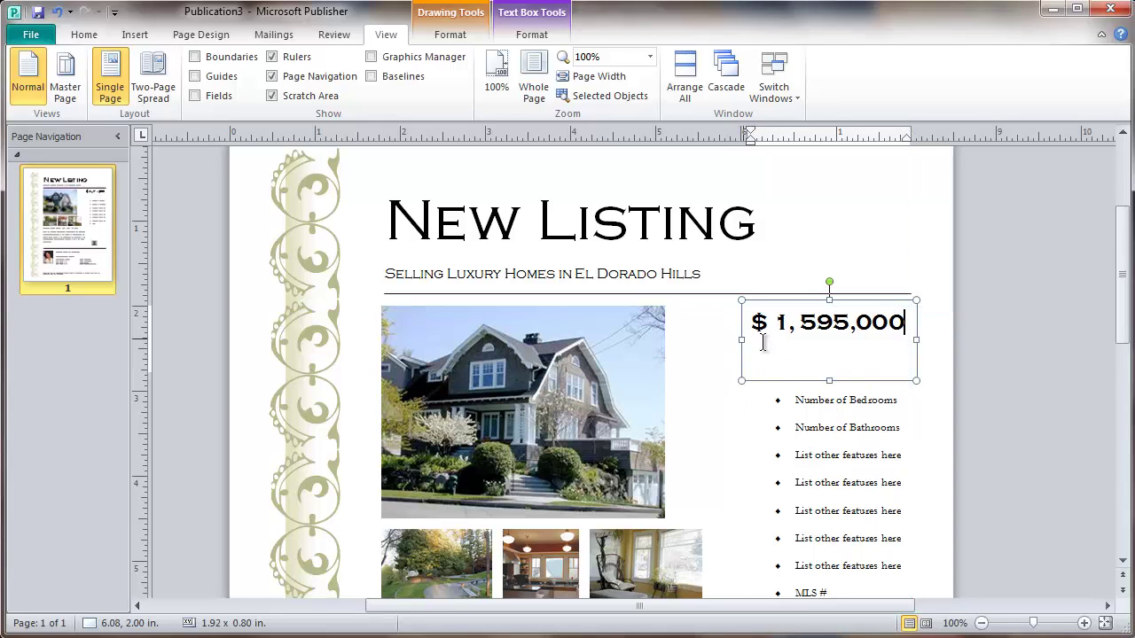
{"action": "left_click", "coordinate": [917, 340]}
{"action": "left_click_drag", "start_coordinate": [741, 340], "coordinate": [738, 339]}
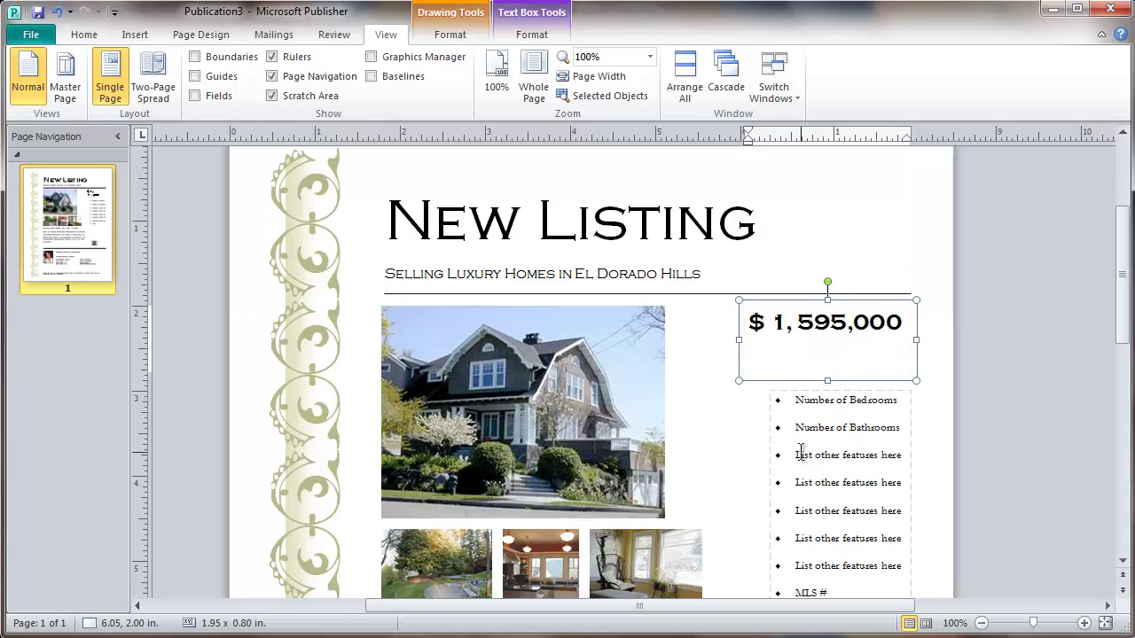
{"action": "left_click_drag", "start_coordinate": [828, 377], "coordinate": [826, 347]}
{"action": "left_click", "coordinate": [1004, 373]}
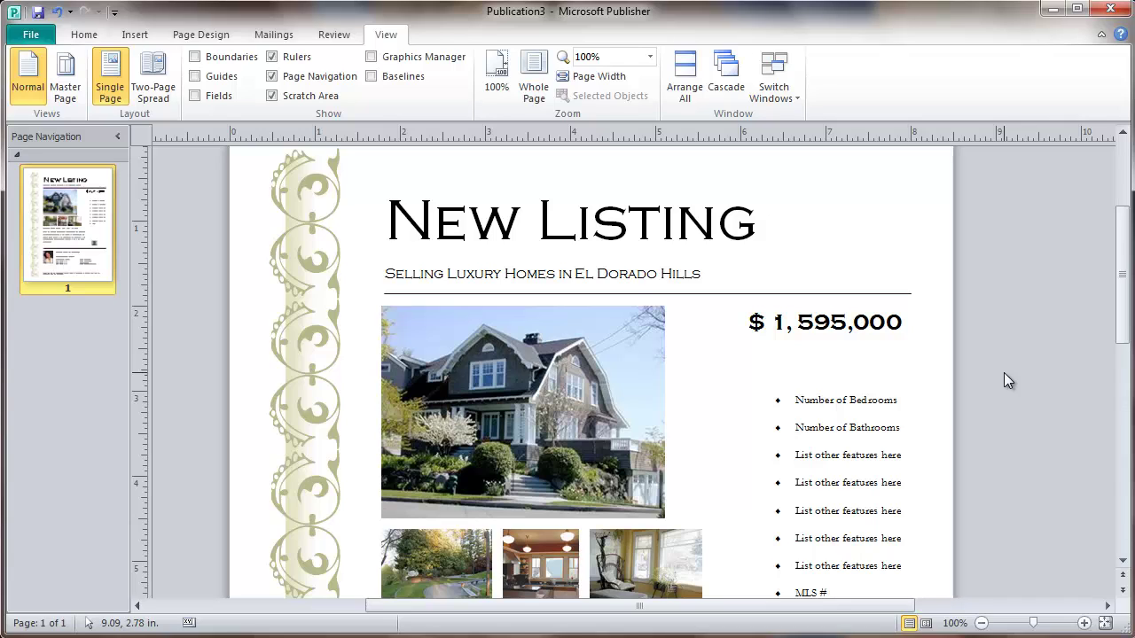
Remove the stray space so the price reads $ 1,595,000
{"action": "left_click", "coordinate": [790, 322]}
{"action": "key", "text": "BackSpace"}
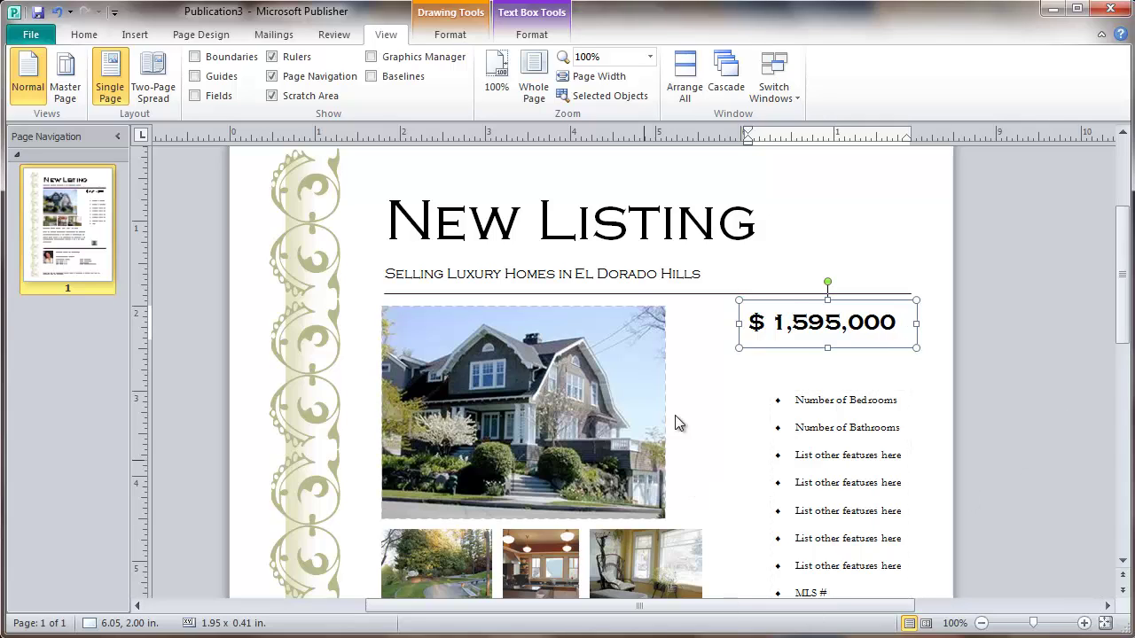
{"action": "left_click", "coordinate": [719, 401]}
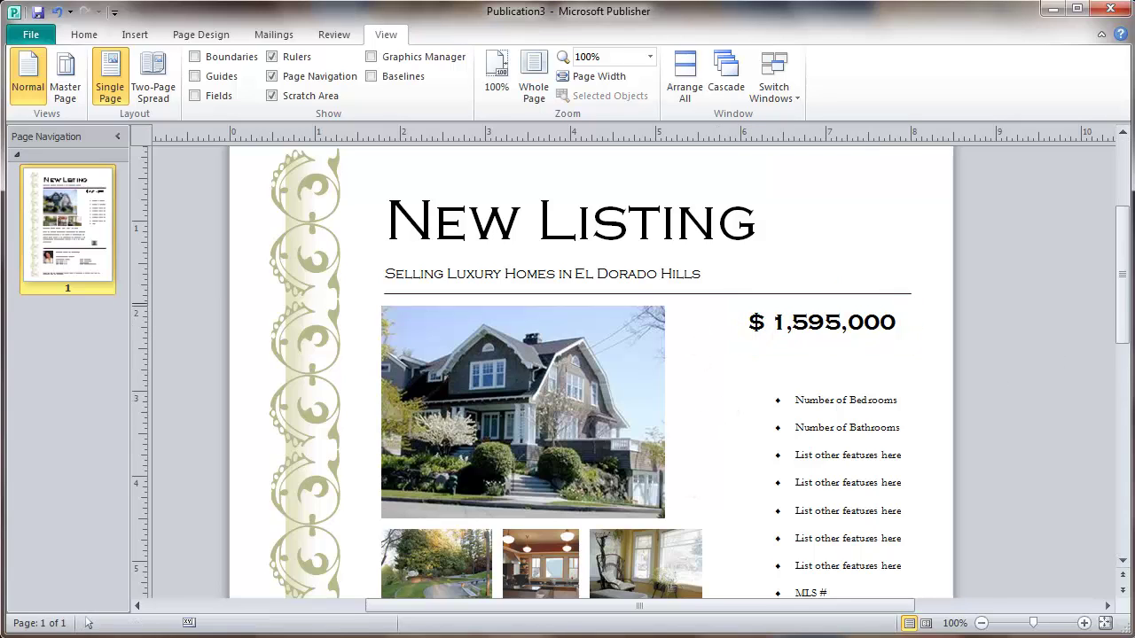
Scroll down and zoom to about 212% on the feature bullet list
{"action": "scroll", "coordinate": [1122, 288], "scroll_direction": "down", "scroll_amount": 1}
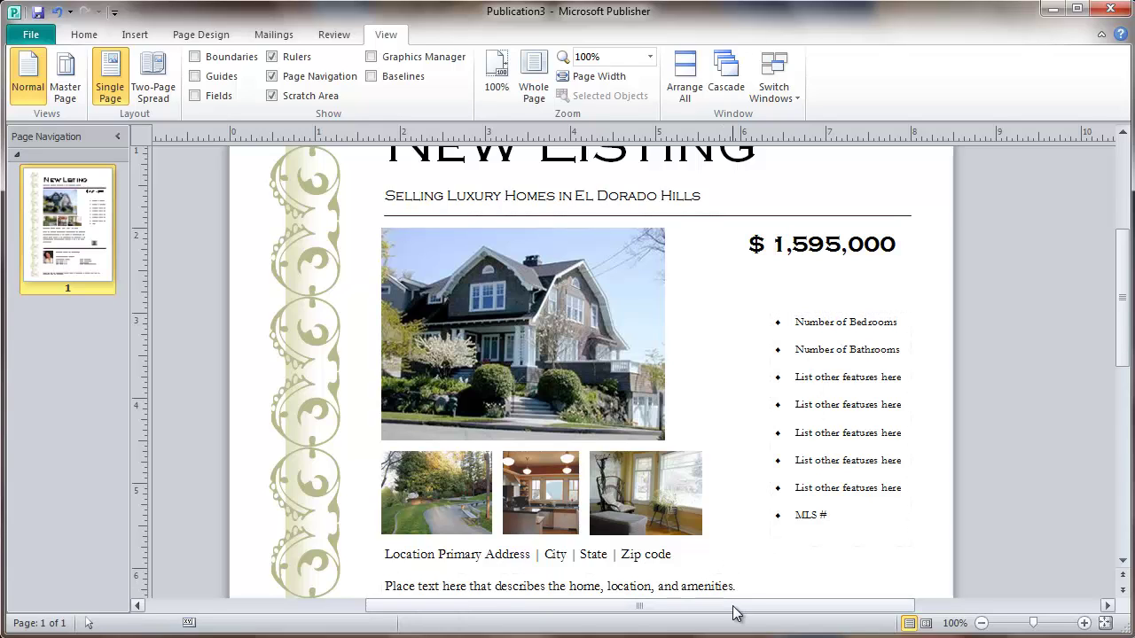
{"action": "left_click_drag", "start_coordinate": [735, 611], "coordinate": [807, 614]}
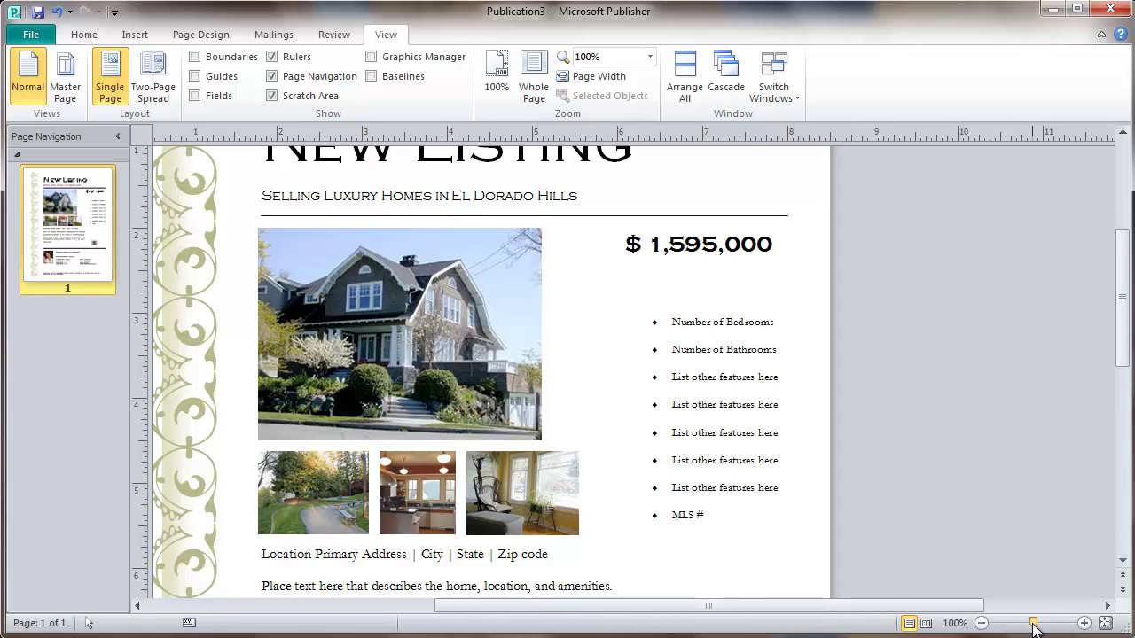
{"action": "left_click_drag", "start_coordinate": [1033, 625], "coordinate": [1041, 628]}
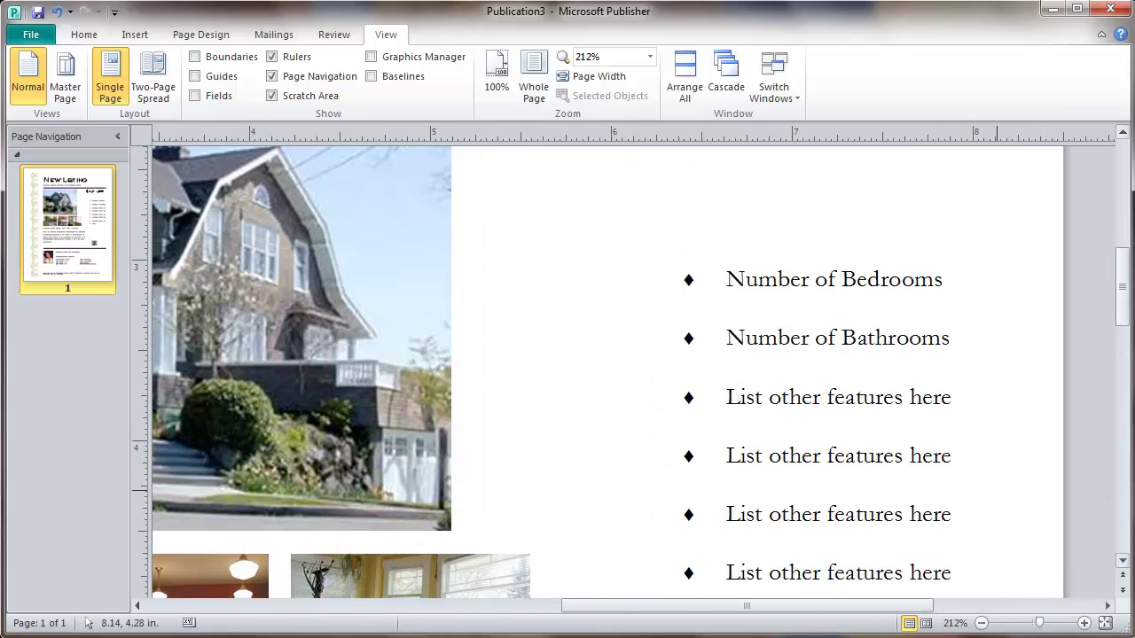
{"action": "left_click_drag", "start_coordinate": [786, 610], "coordinate": [796, 612]}
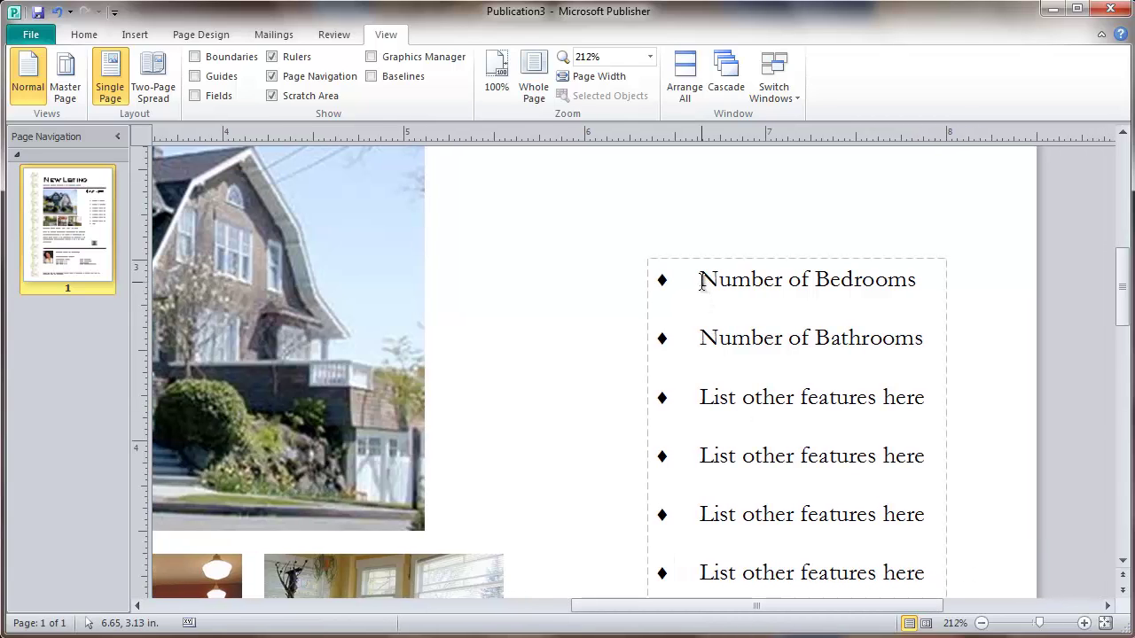
Change the first two bullets to '5 Bedrooms' and '5.5 Baths'
{"action": "left_click_drag", "start_coordinate": [702, 278], "coordinate": [745, 282]}
{"action": "left_click_drag", "start_coordinate": [805, 280], "coordinate": [886, 280]}
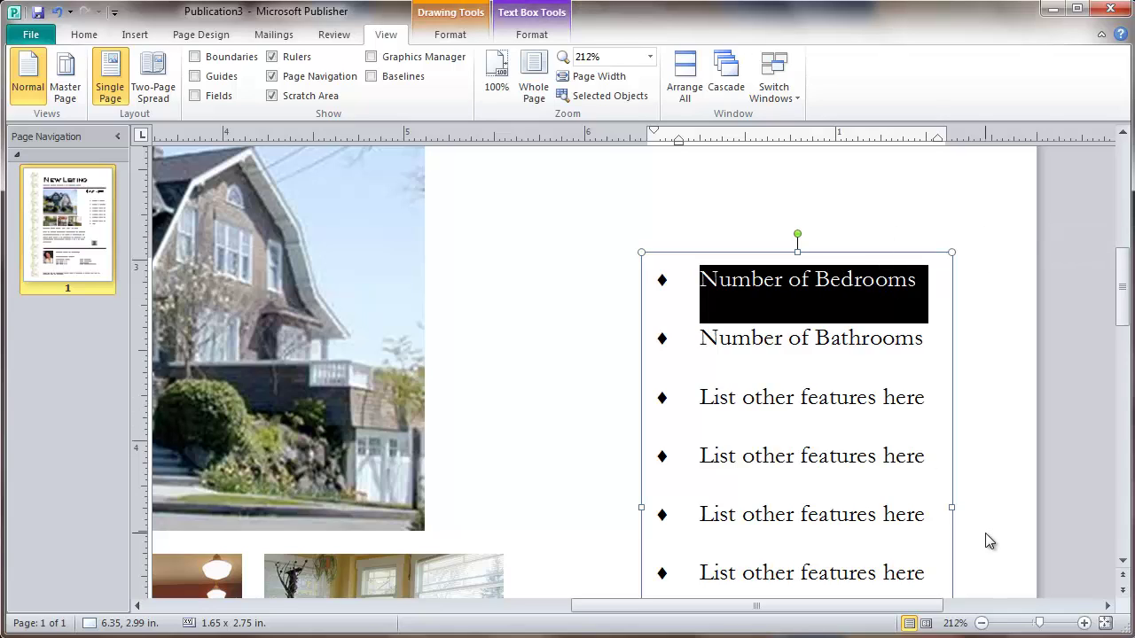
{"action": "type", "text": "5 Ber"}
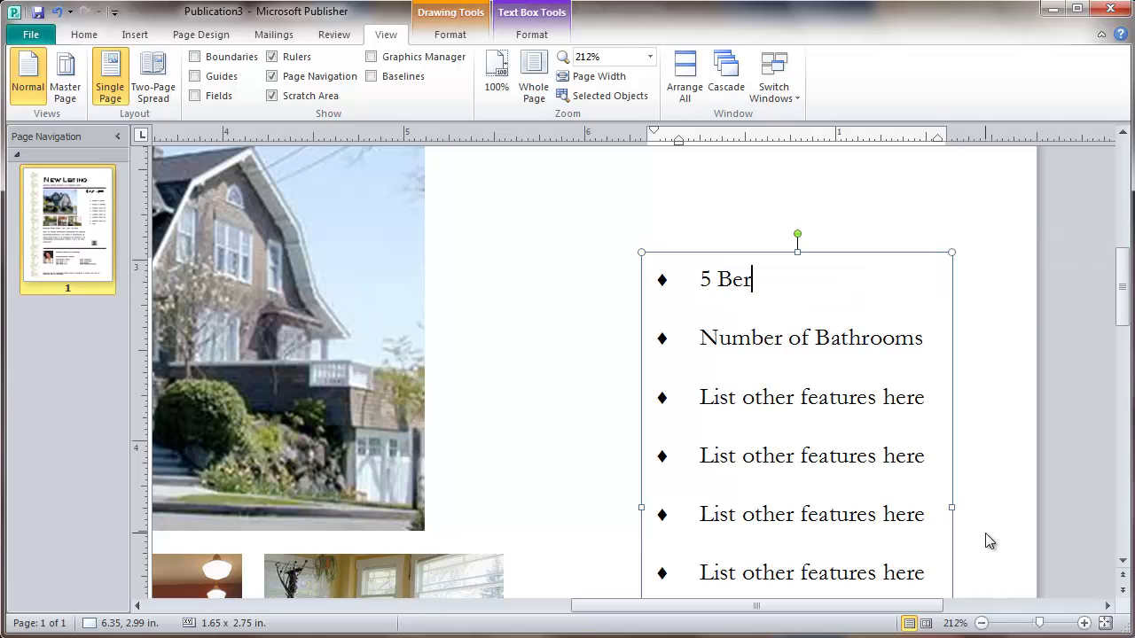
{"action": "key", "text": "BackSpace"}
{"action": "type", "text": "drooms"}
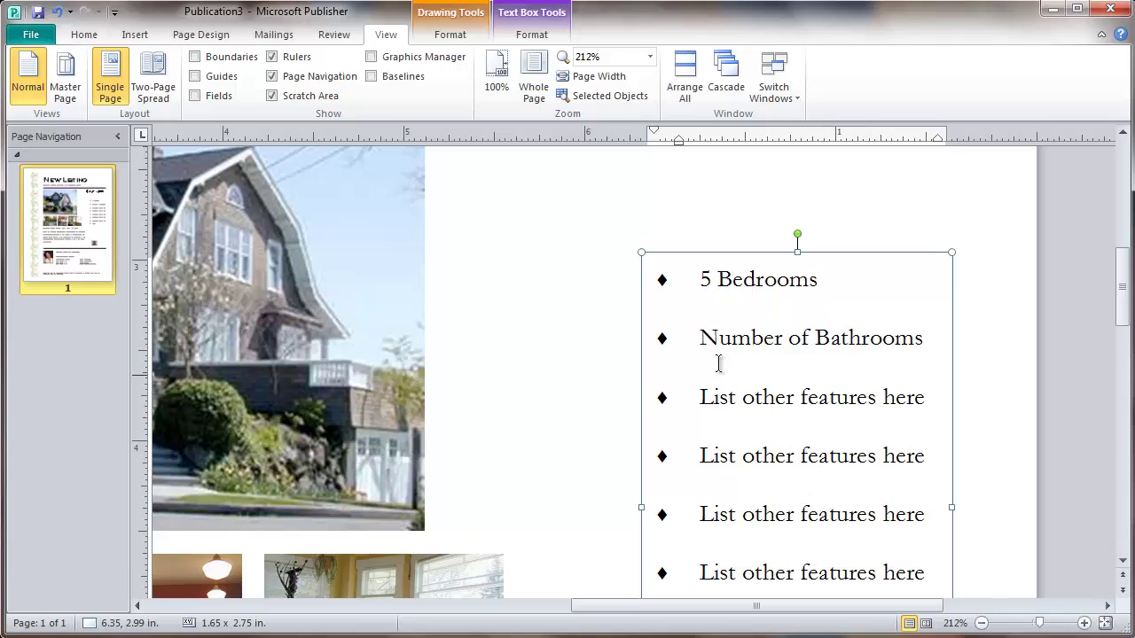
{"action": "left_click_drag", "start_coordinate": [702, 337], "coordinate": [901, 338]}
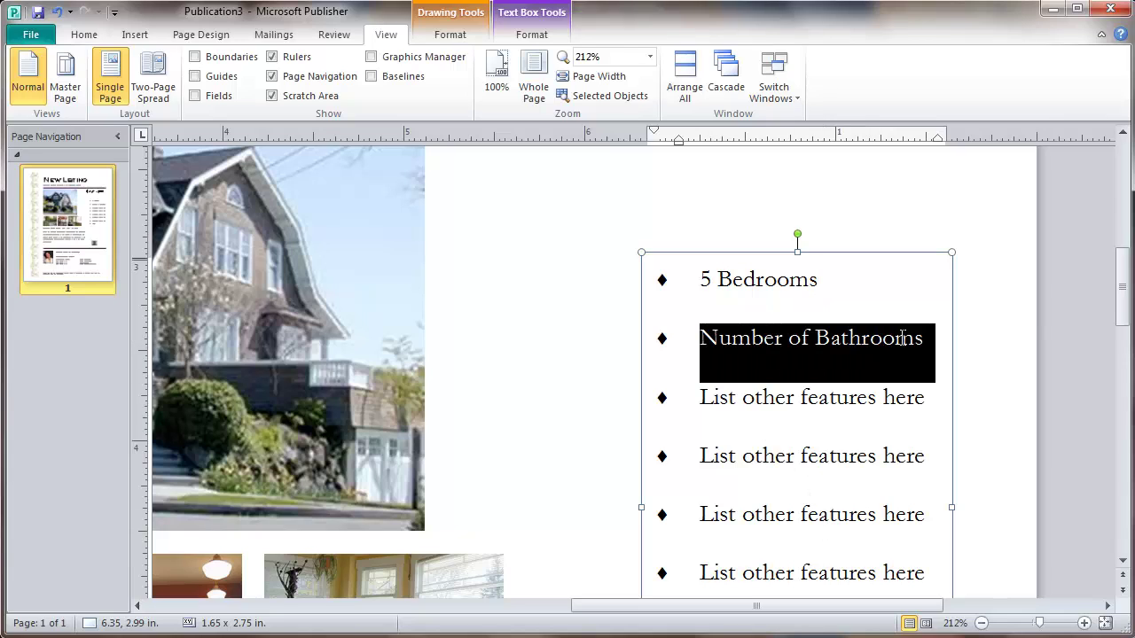
{"action": "type", "text": "5.5 "}
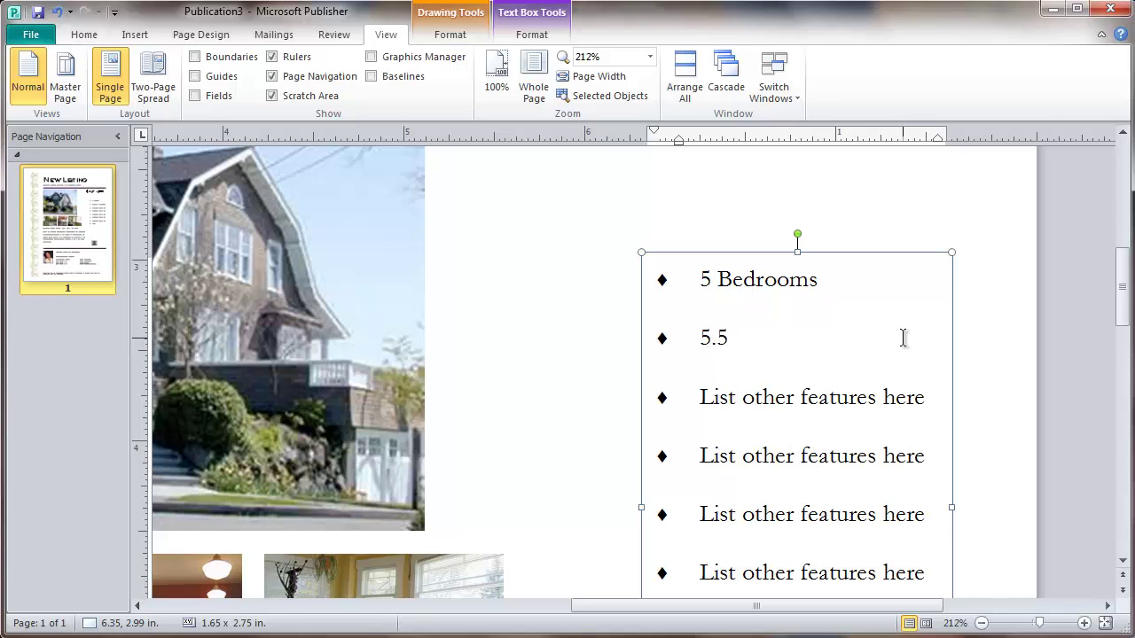
{"action": "type", "text": "Baths"}
Change the next three bullets to 'Central Vacuum', 'Chef's Kitchen' and 'City Lights View'
{"action": "left_click_drag", "start_coordinate": [702, 398], "coordinate": [919, 406]}
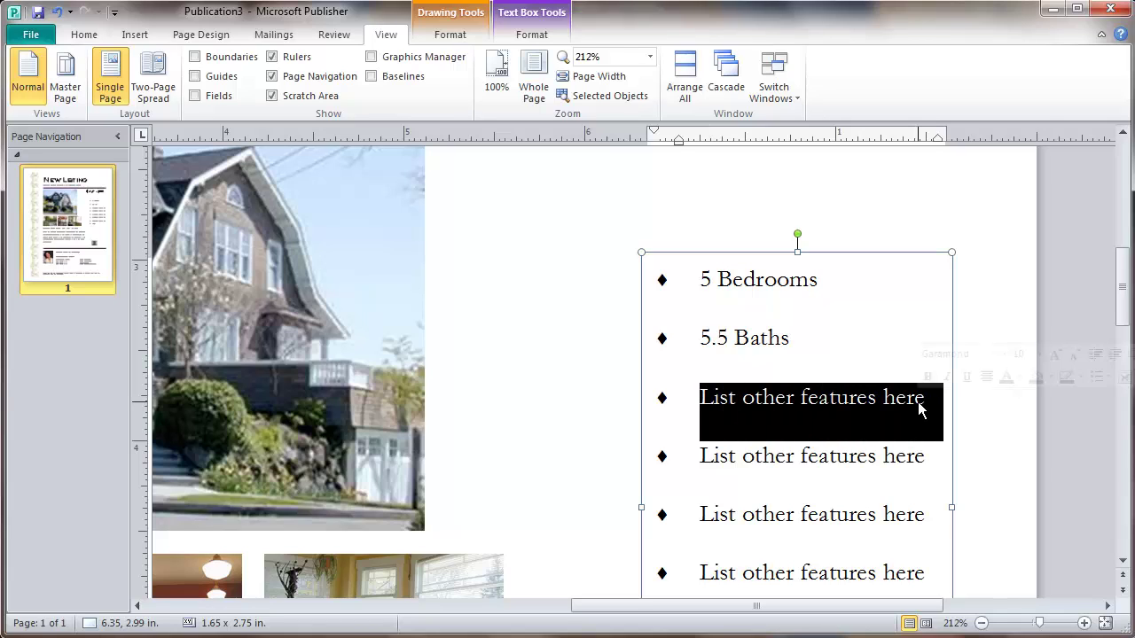
{"action": "type", "text": "Cent"}
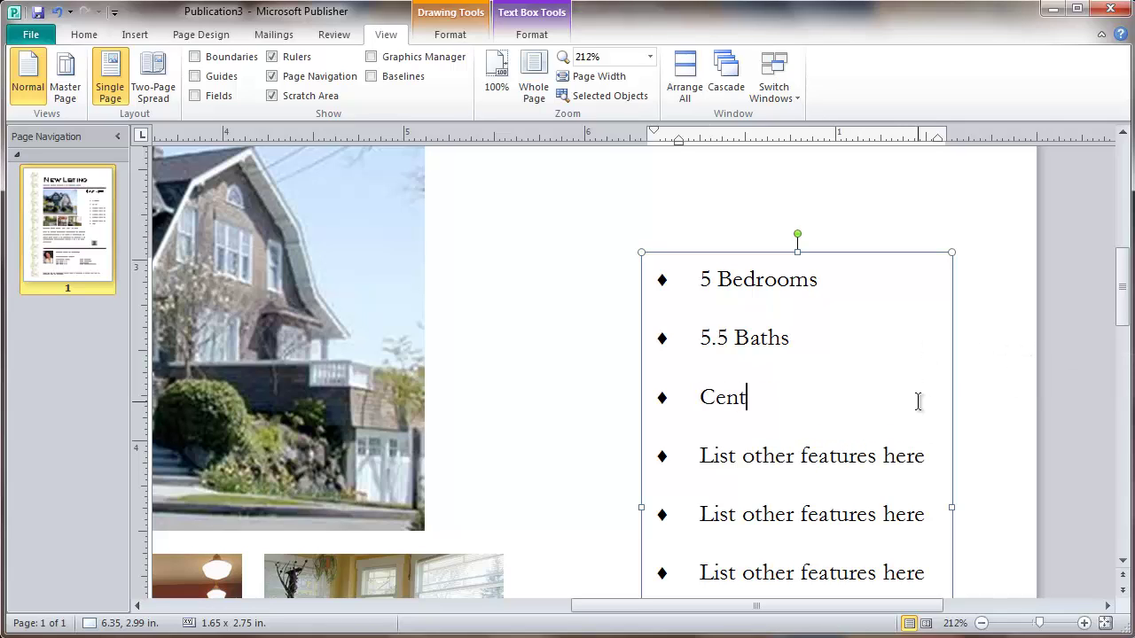
{"action": "type", "text": "ral Vacu"}
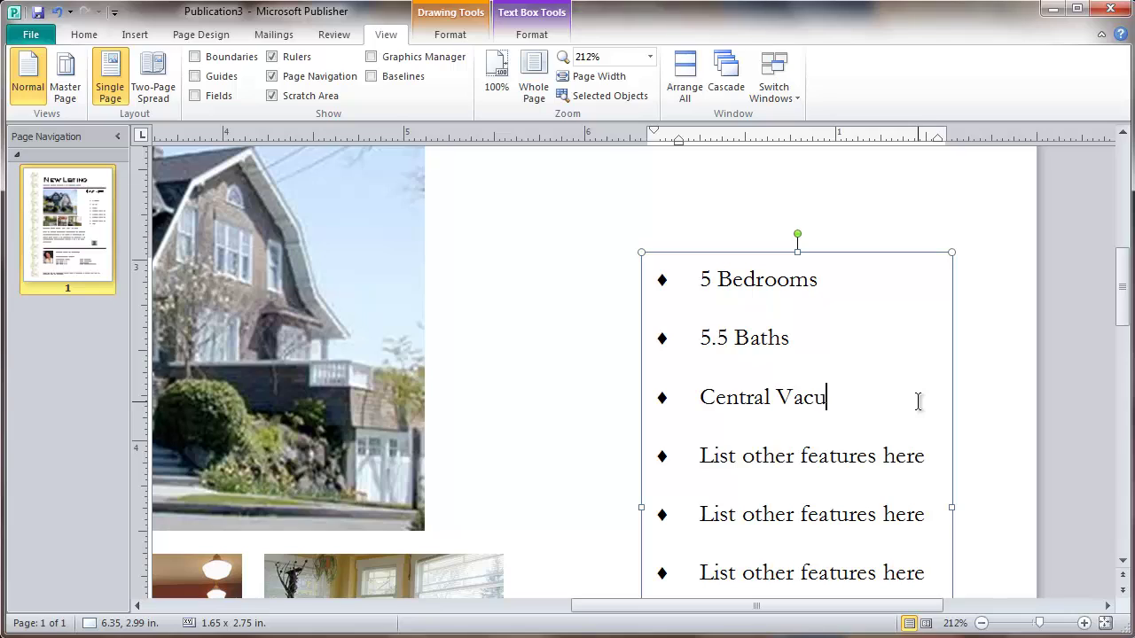
{"action": "type", "text": "um"}
{"action": "left_click_drag", "start_coordinate": [700, 456], "coordinate": [915, 463]}
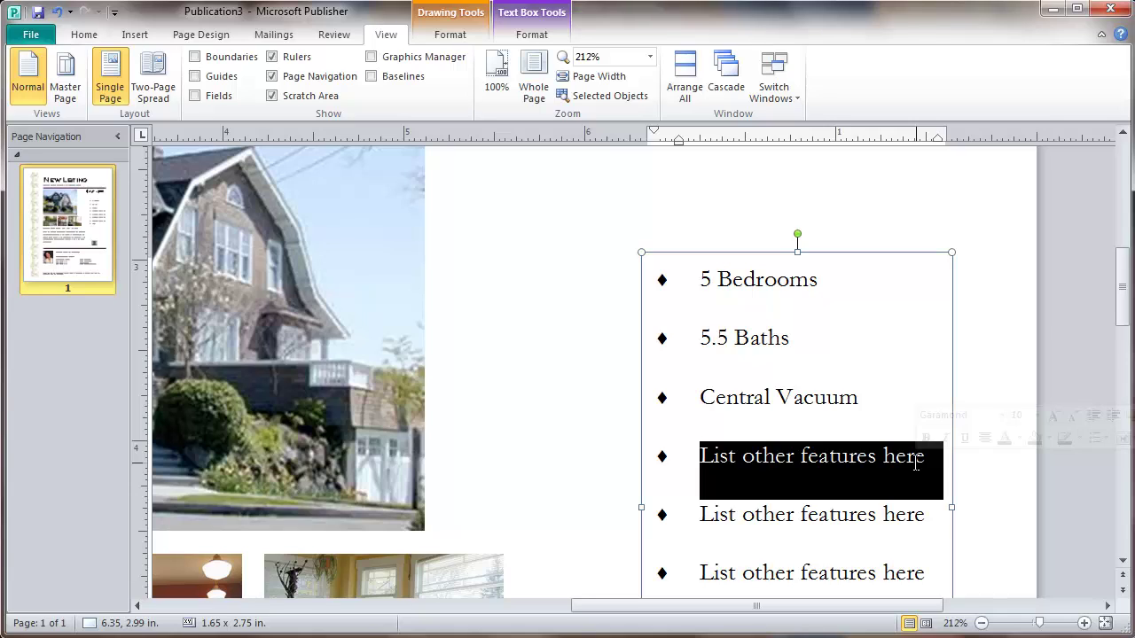
{"action": "type", "text": "Che"}
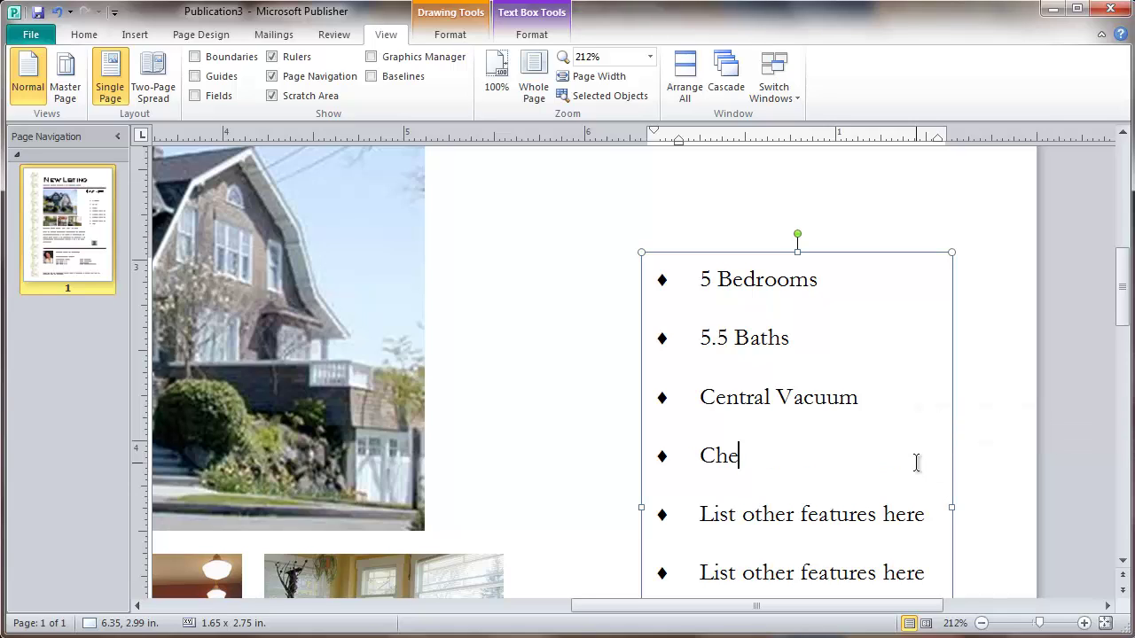
{"action": "type", "text": "f'"}
{"action": "type", "text": "s K"}
{"action": "type", "text": "it"}
{"action": "type", "text": "chen"}
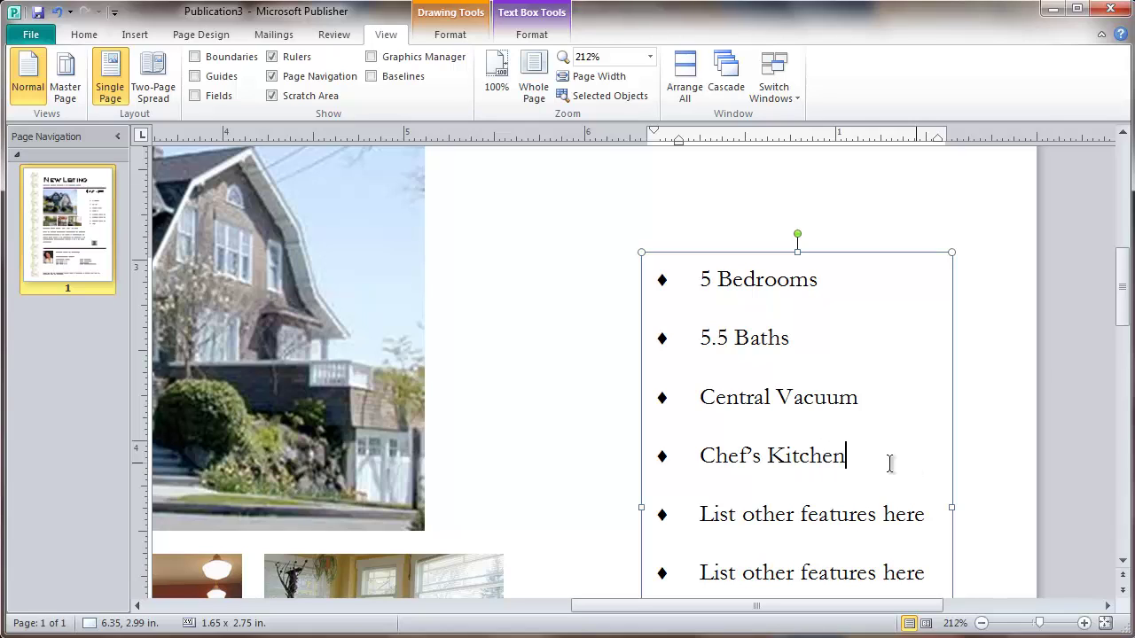
{"action": "scroll", "coordinate": [864, 482], "scroll_direction": "down", "scroll_amount": 1}
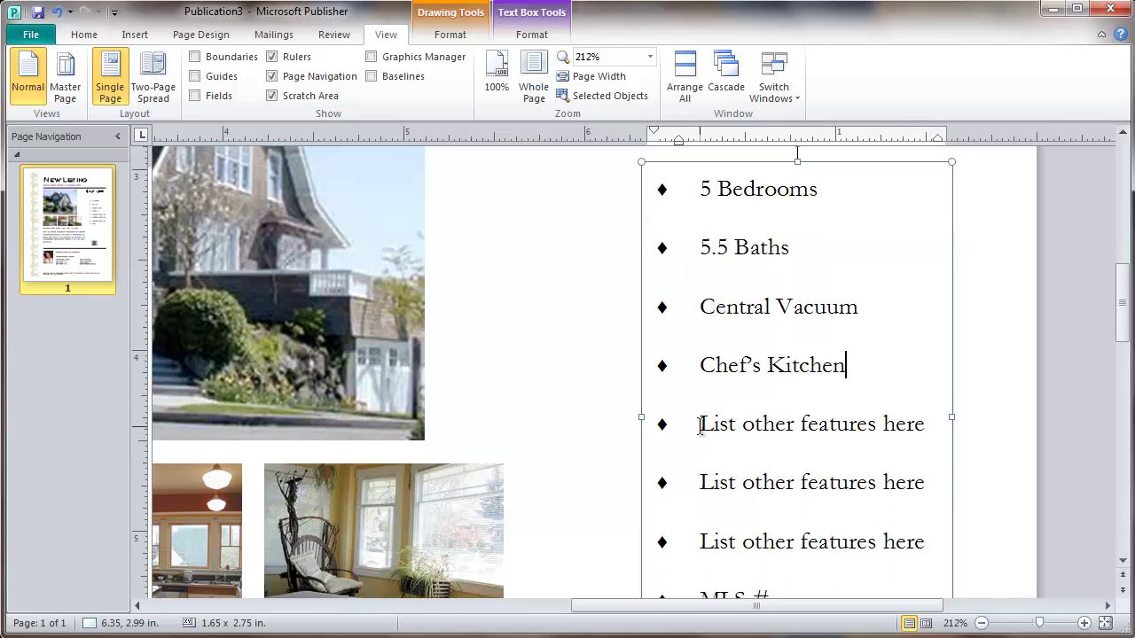
{"action": "left_click_drag", "start_coordinate": [700, 426], "coordinate": [910, 432]}
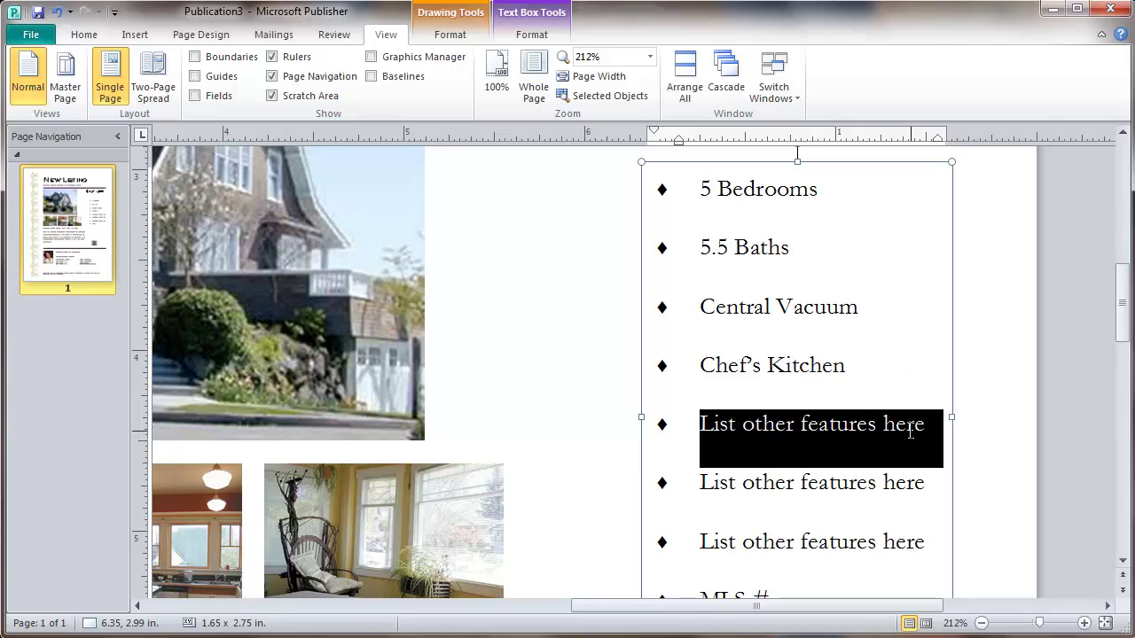
{"action": "type", "text": "City "}
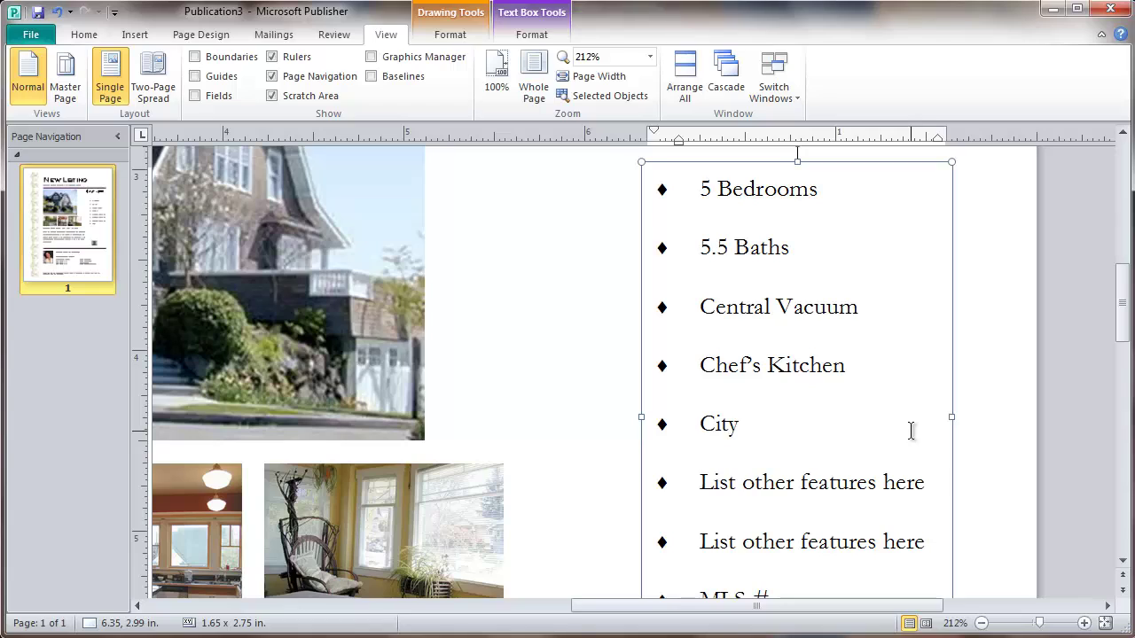
{"action": "type", "text": "Lights View"}
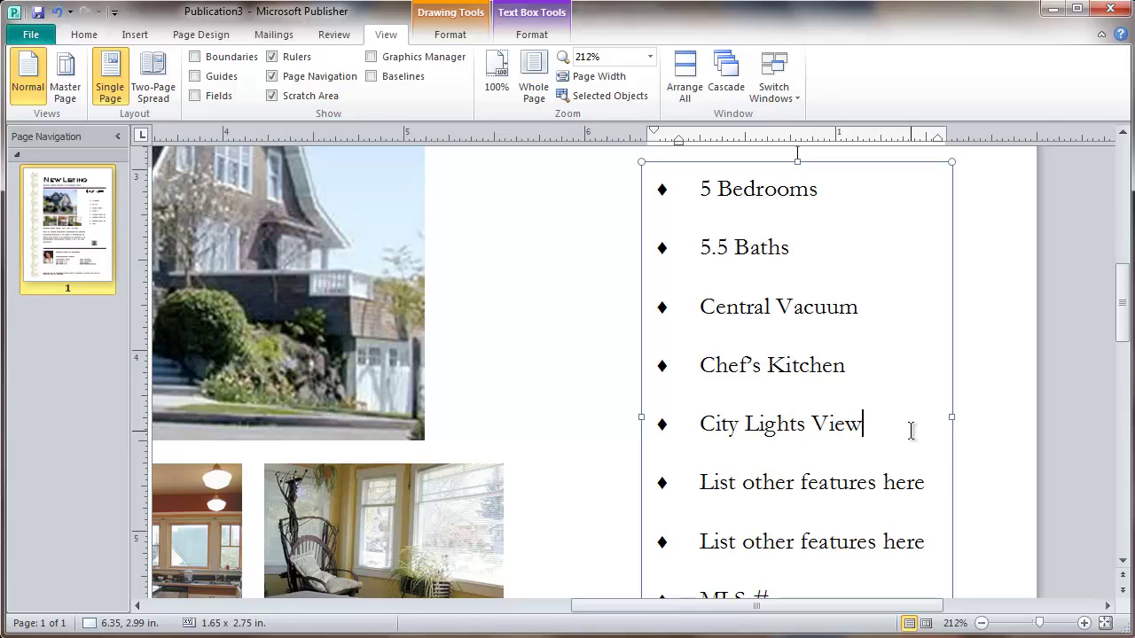
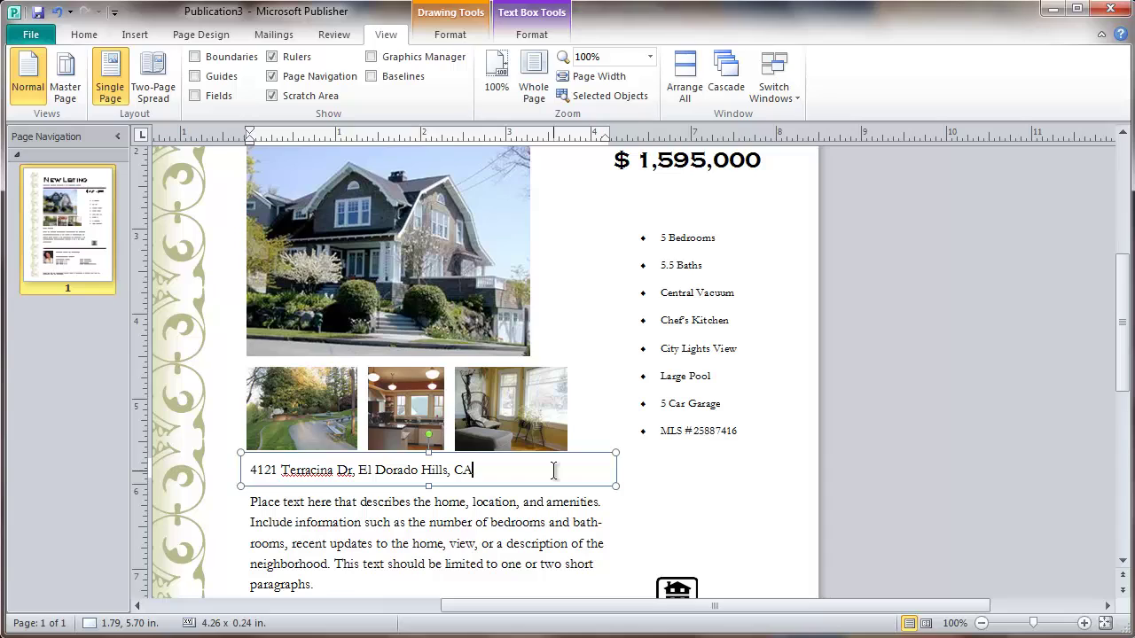
Finish the property address's state and ZIP code, then bring the Notepad listing text forward
{"action": "type", "text": "95762"}
{"action": "scroll", "coordinate": [918, 493], "scroll_direction": "down", "scroll_amount": 1}
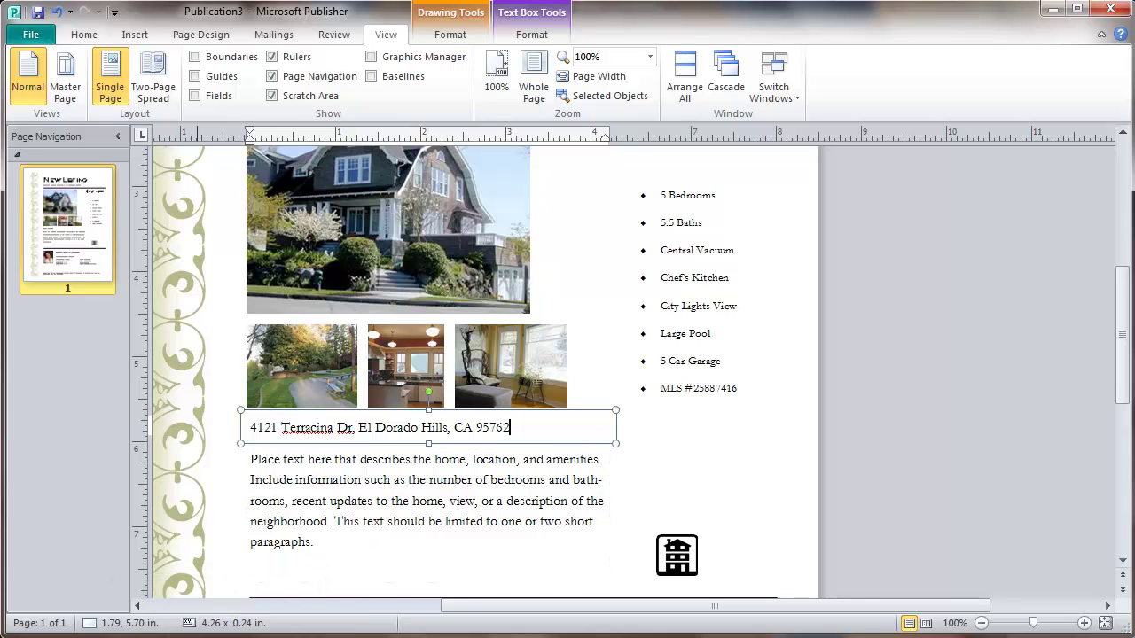
{"action": "left_click", "coordinate": [212, 612]}
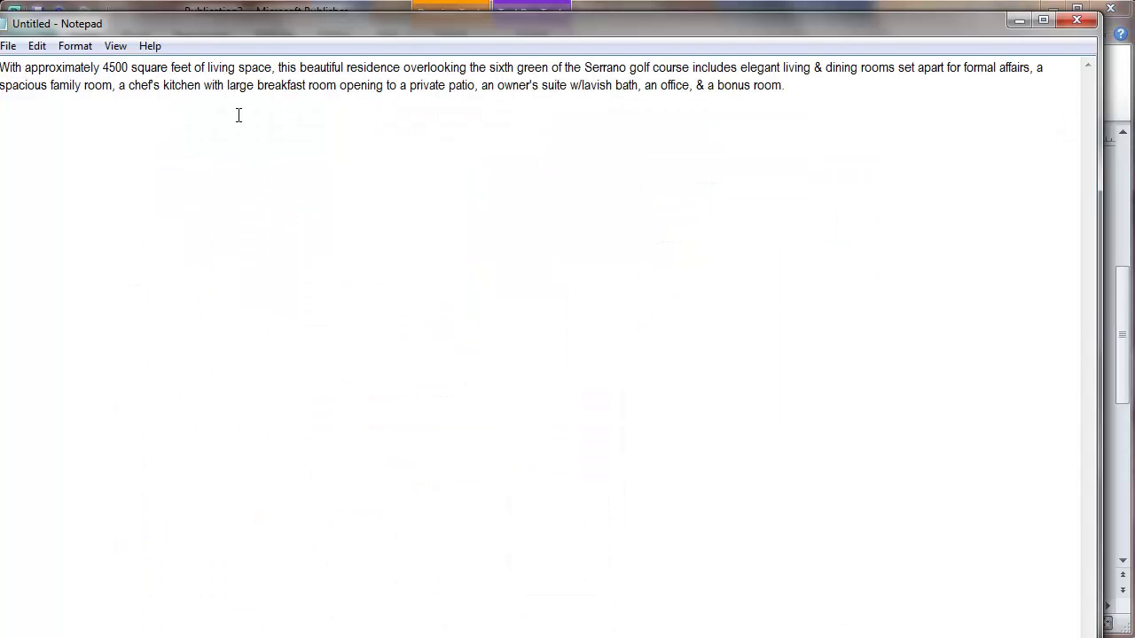
Widen Notepad, copy the whole listing description paragraph, and minimize Notepad
{"action": "left_click_drag", "start_coordinate": [221, 29], "coordinate": [235, 19]}
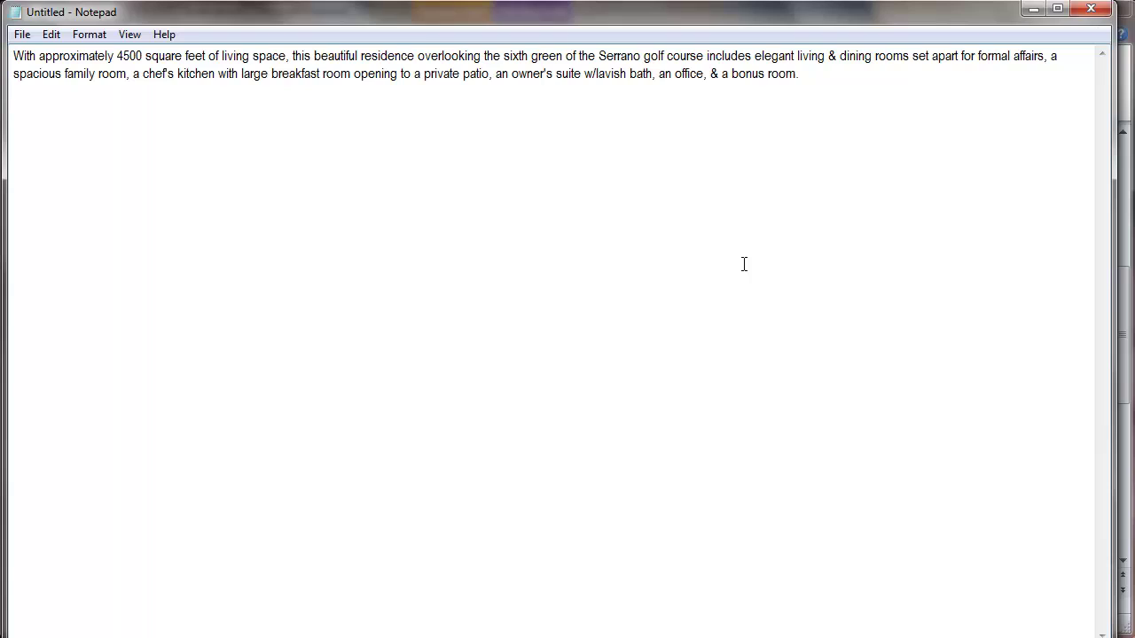
{"action": "left_click_drag", "start_coordinate": [1113, 290], "coordinate": [1122, 291]}
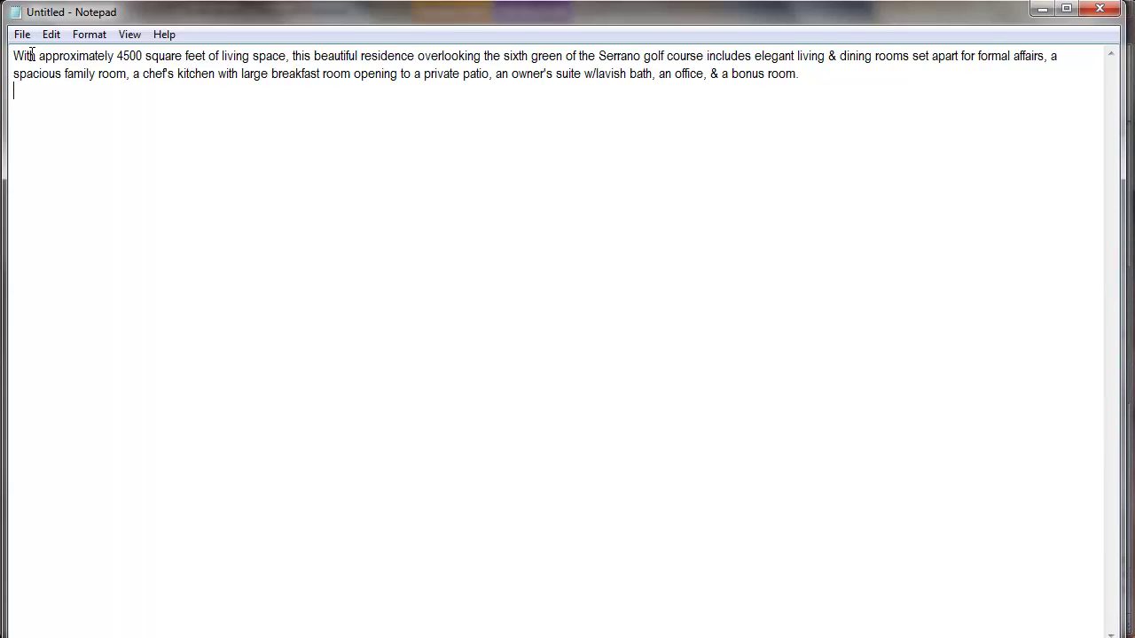
{"action": "left_click_drag", "start_coordinate": [16, 55], "coordinate": [656, 86]}
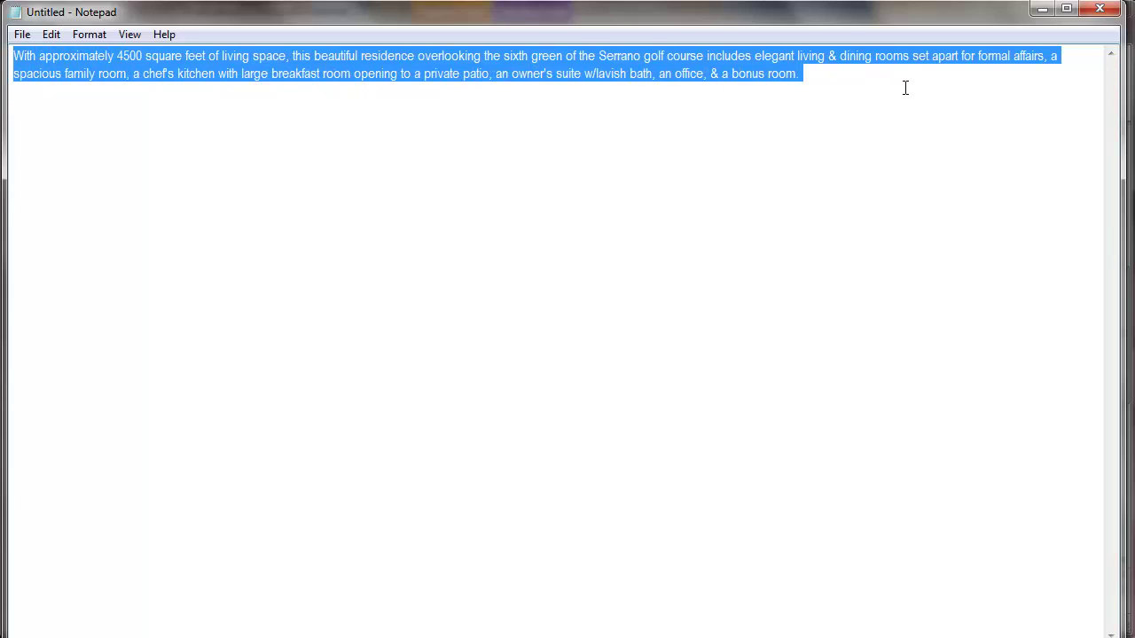
{"action": "left_click", "coordinate": [51, 34]}
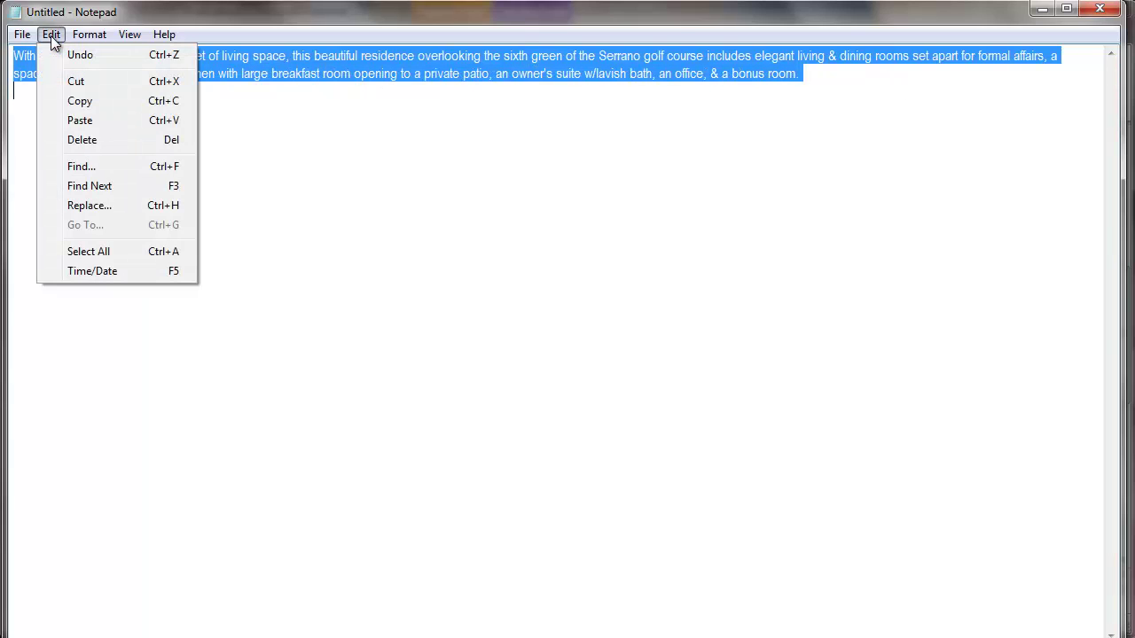
{"action": "left_click", "coordinate": [79, 101]}
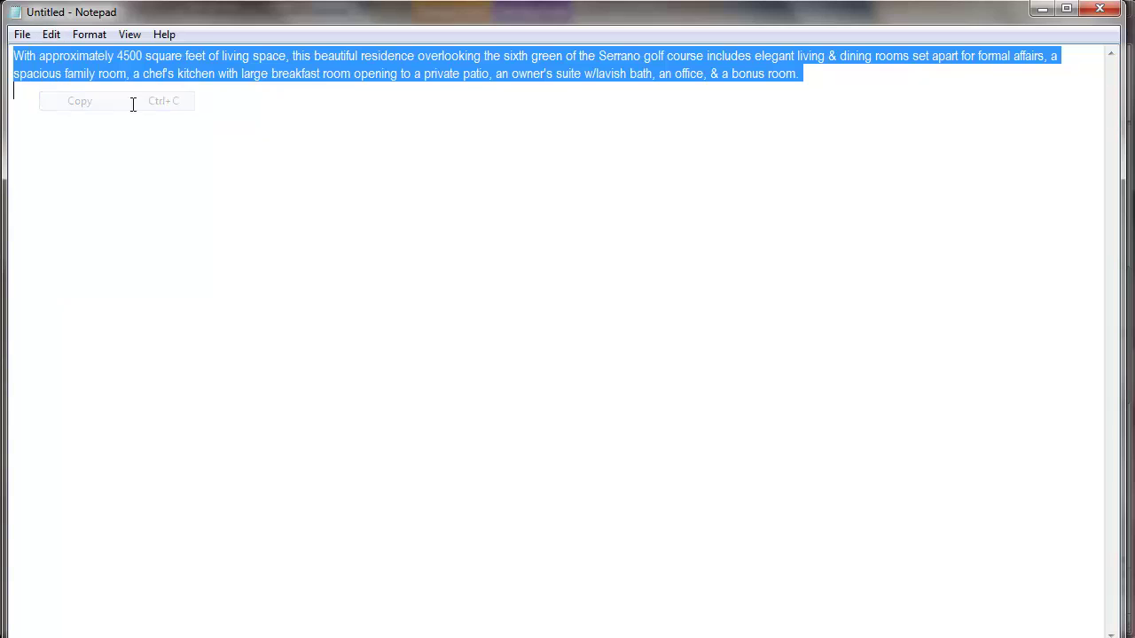
{"action": "left_click", "coordinate": [1042, 9]}
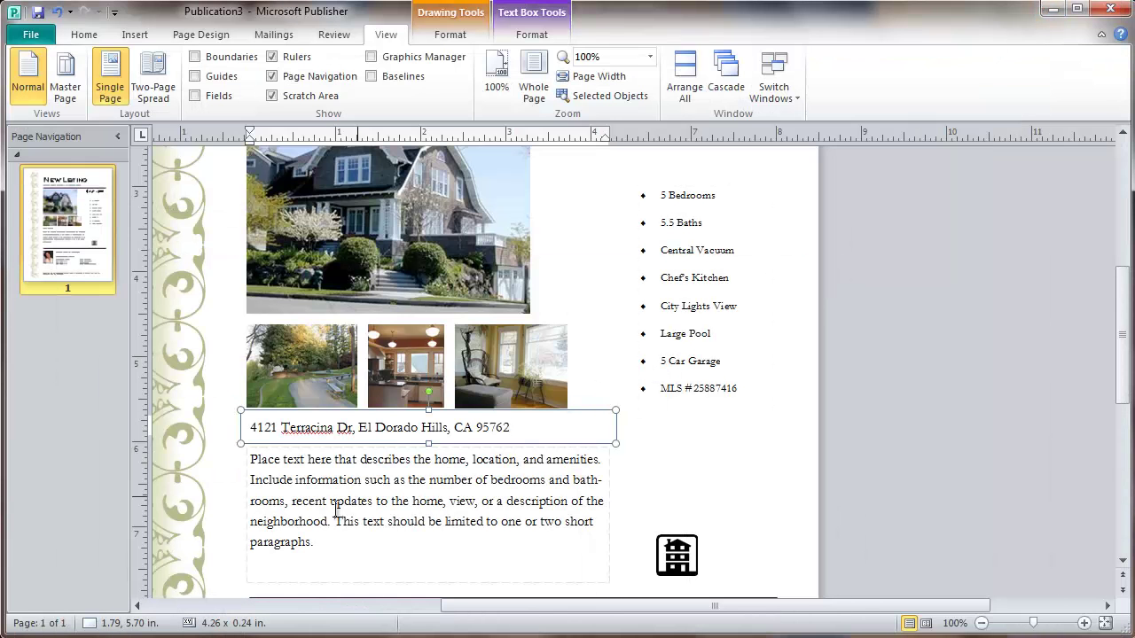
Paste the copied listing paragraph over the placeholder text in the description box
{"action": "left_click", "coordinate": [271, 481]}
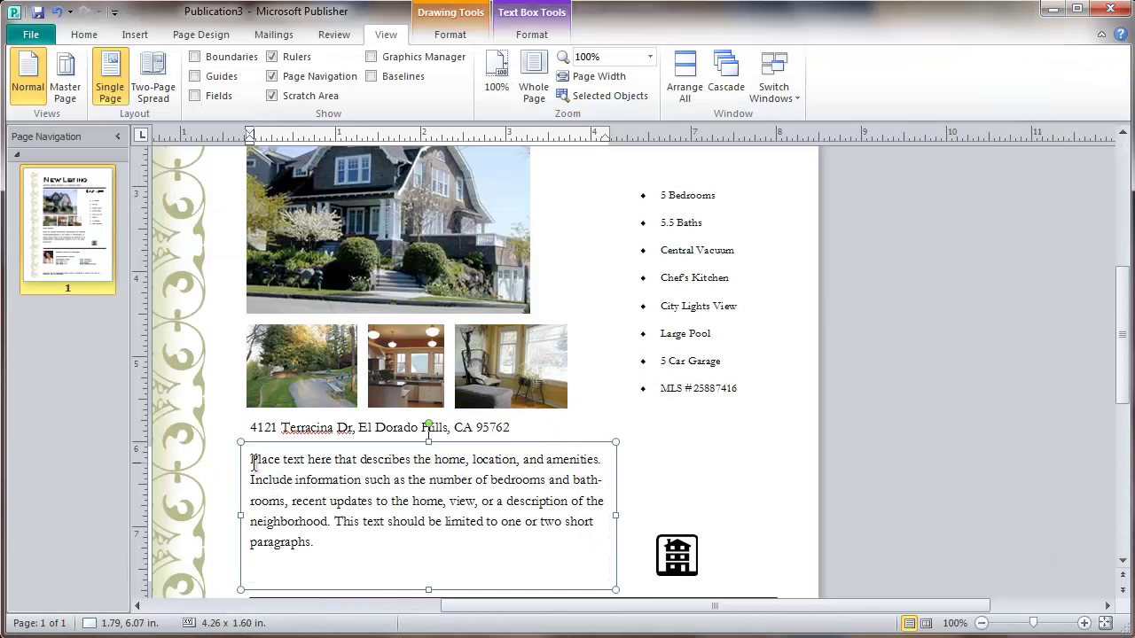
{"action": "left_click_drag", "start_coordinate": [254, 462], "coordinate": [336, 540]}
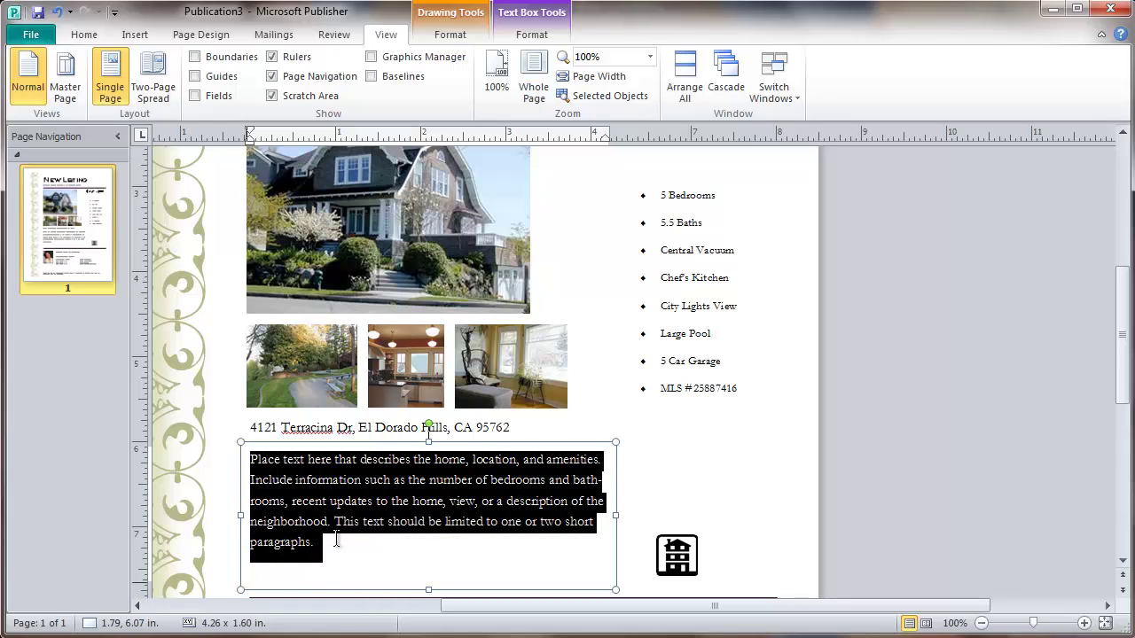
{"action": "right_click", "coordinate": [302, 502]}
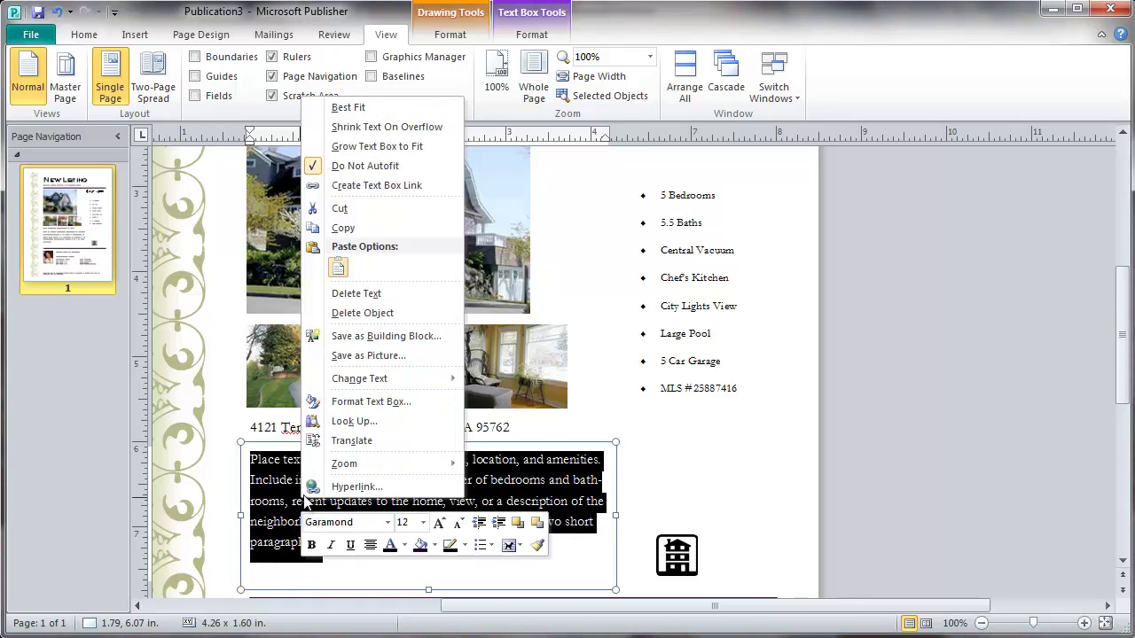
{"action": "left_click", "coordinate": [338, 267]}
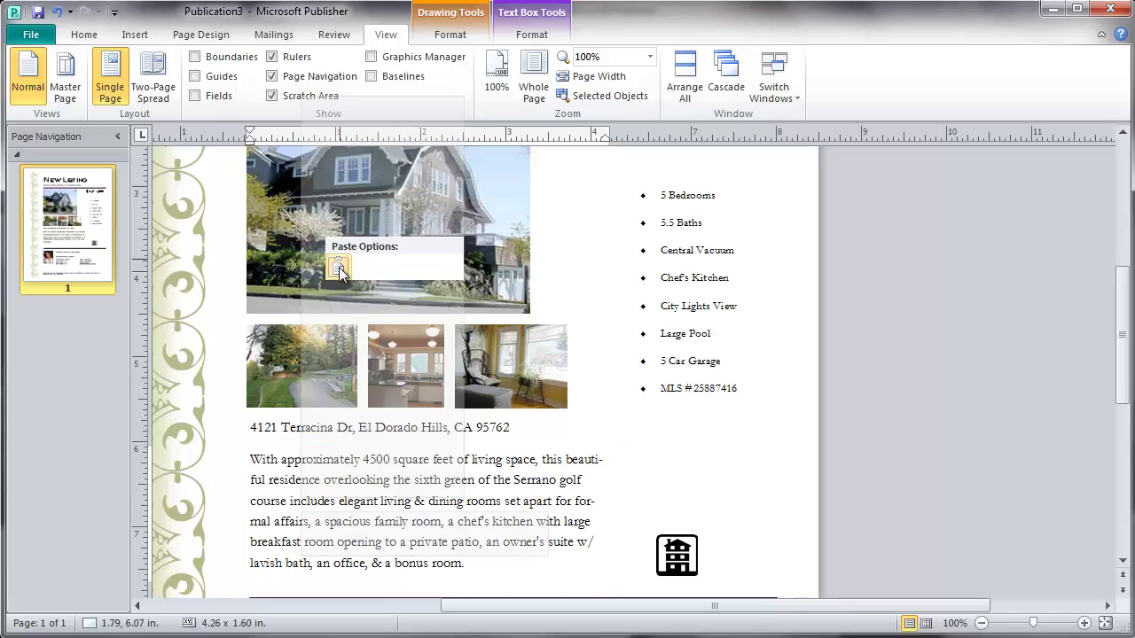
{"action": "left_click", "coordinate": [769, 496]}
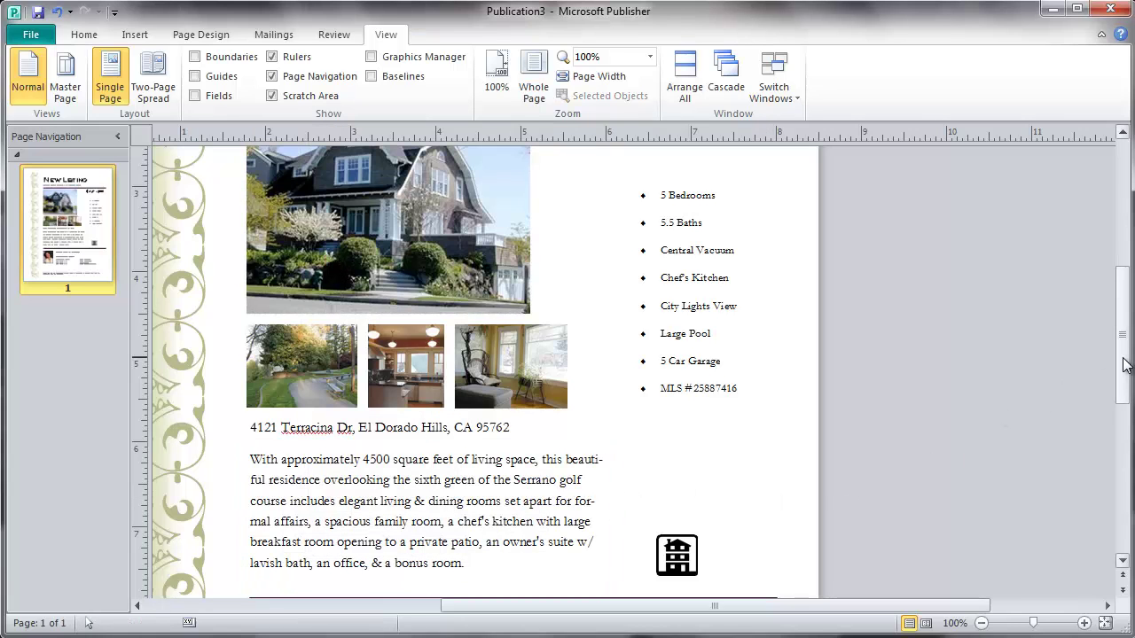
{"action": "left_click_drag", "start_coordinate": [1124, 365], "coordinate": [1126, 419]}
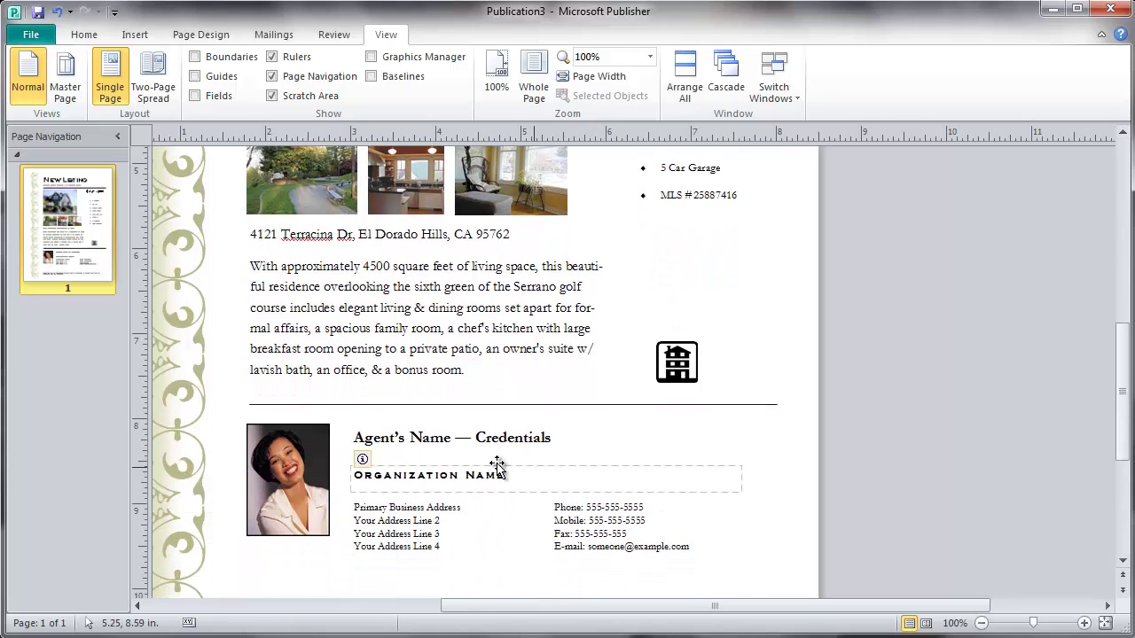
Replace the Agent's Name — Credentials placeholder with the agent's full name and 'MA'
{"action": "left_click_drag", "start_coordinate": [355, 437], "coordinate": [581, 446]}
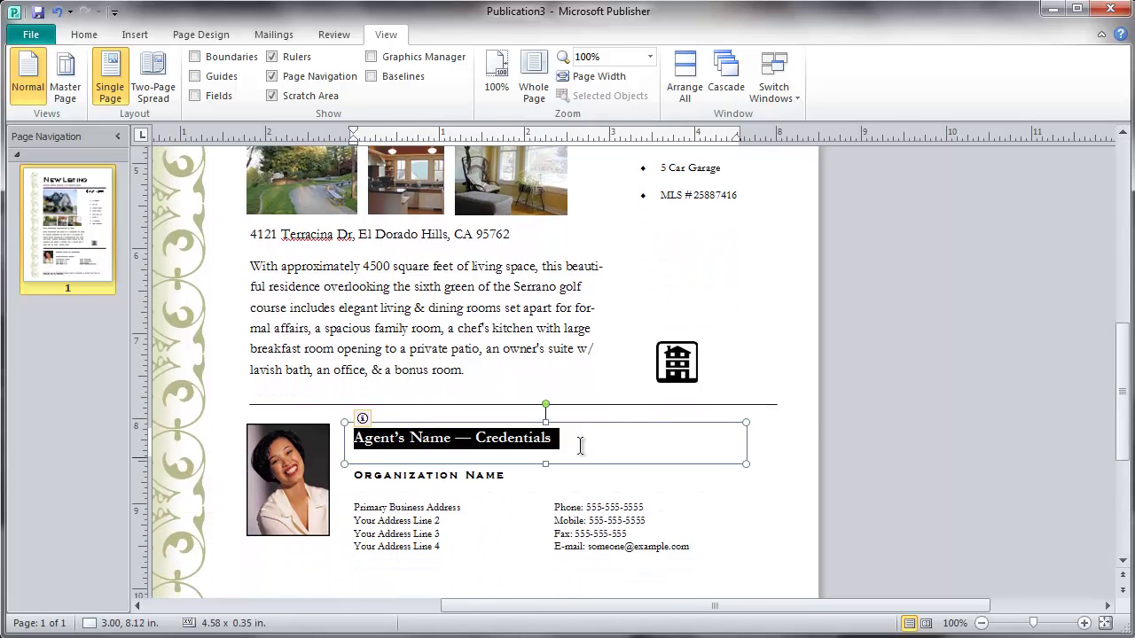
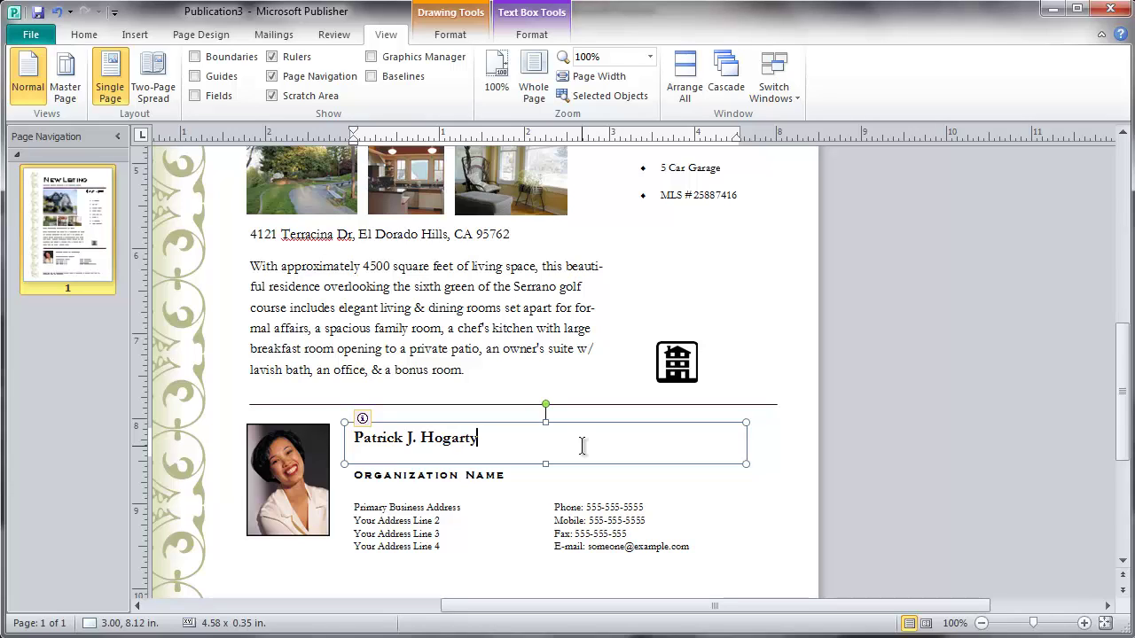
{"action": "type", "text": ","}
{"action": "type", "text": "MA"}
{"action": "left_click", "coordinate": [509, 475]}
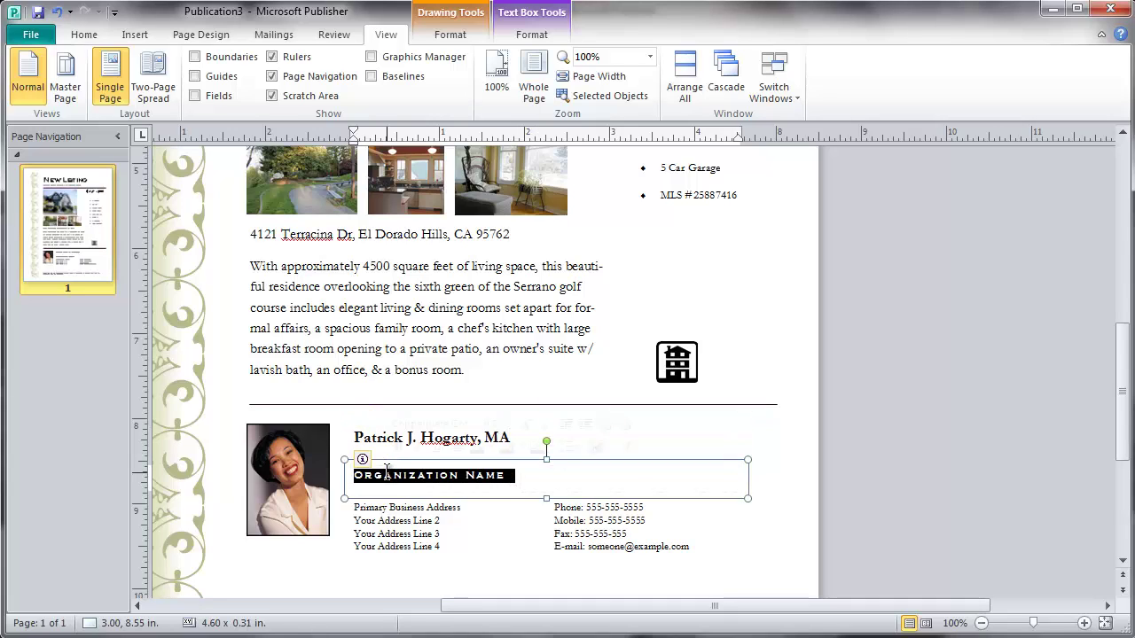
Type 'Century 21 – The Real Estate Professor' as the organization name, fixing a typo
{"action": "type", "text": "C"}
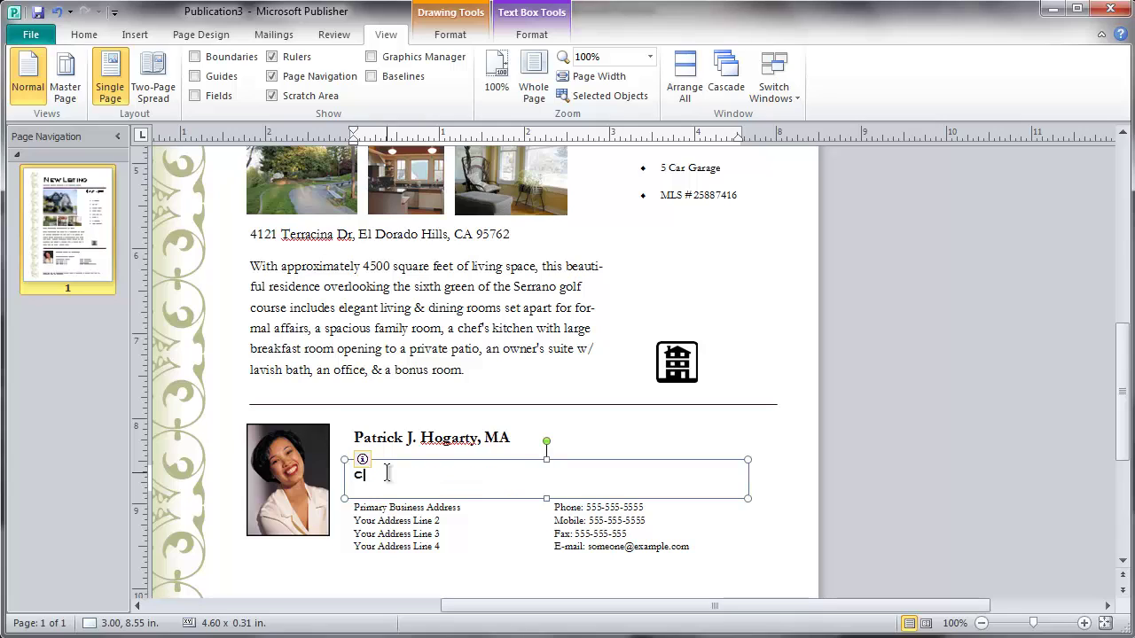
{"action": "type", "text": "entr"}
{"action": "key", "text": "ctrl+a"}
{"action": "type", "text": "ury"}
{"action": "key", "text": "ctrl+a"}
{"action": "key", "text": "BackSpace"}
{"action": "type", "text": "Cen"}
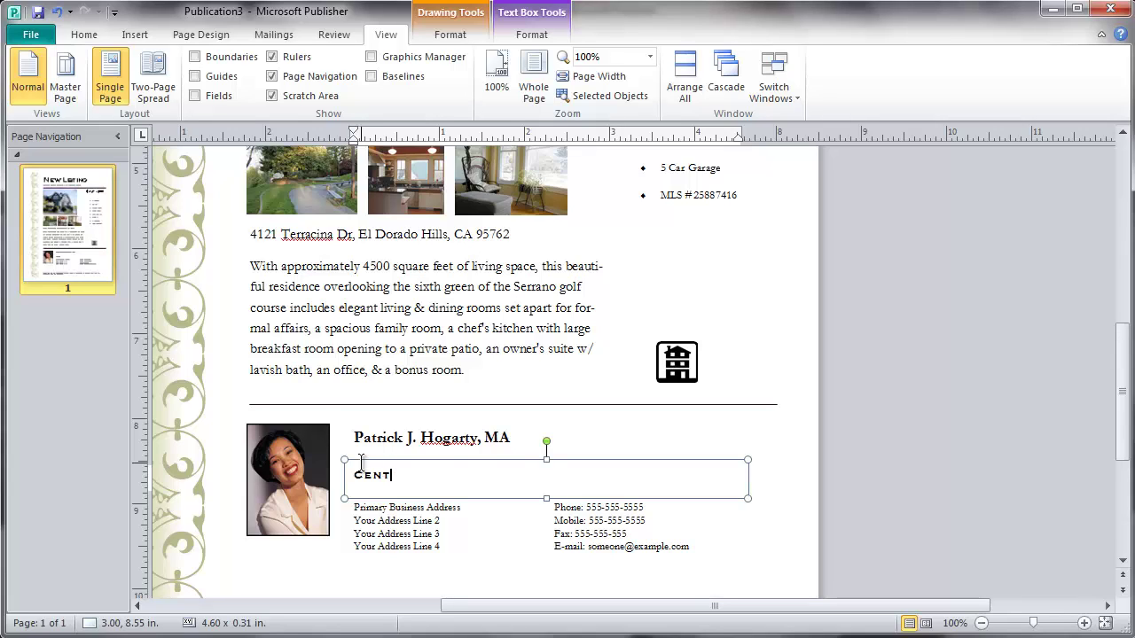
{"action": "type", "text": "tury 21"}
{"action": "type", "text": "– The Real Estate Professor"}
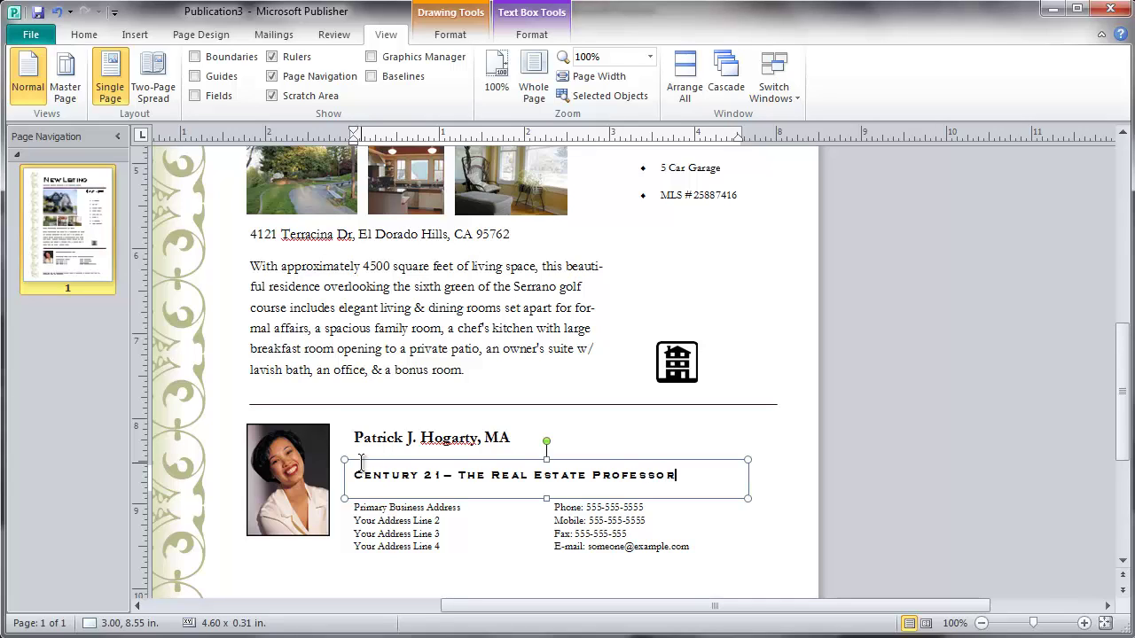
{"action": "mouse_move", "coordinate": [359, 419]}
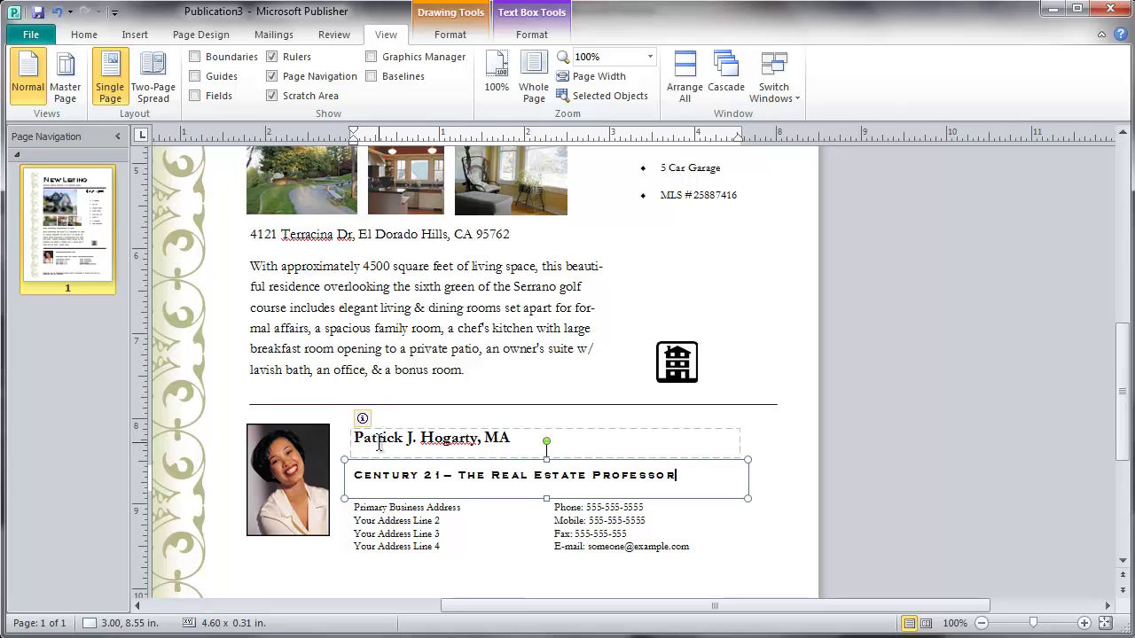
Save the flyer as real-estate-flyer-example-2 in the I: drive's Microsoft Publisher Tutorials\Real Estate Flyer folder
{"action": "left_click", "coordinate": [27, 37]}
{"action": "left_click", "coordinate": [36, 91]}
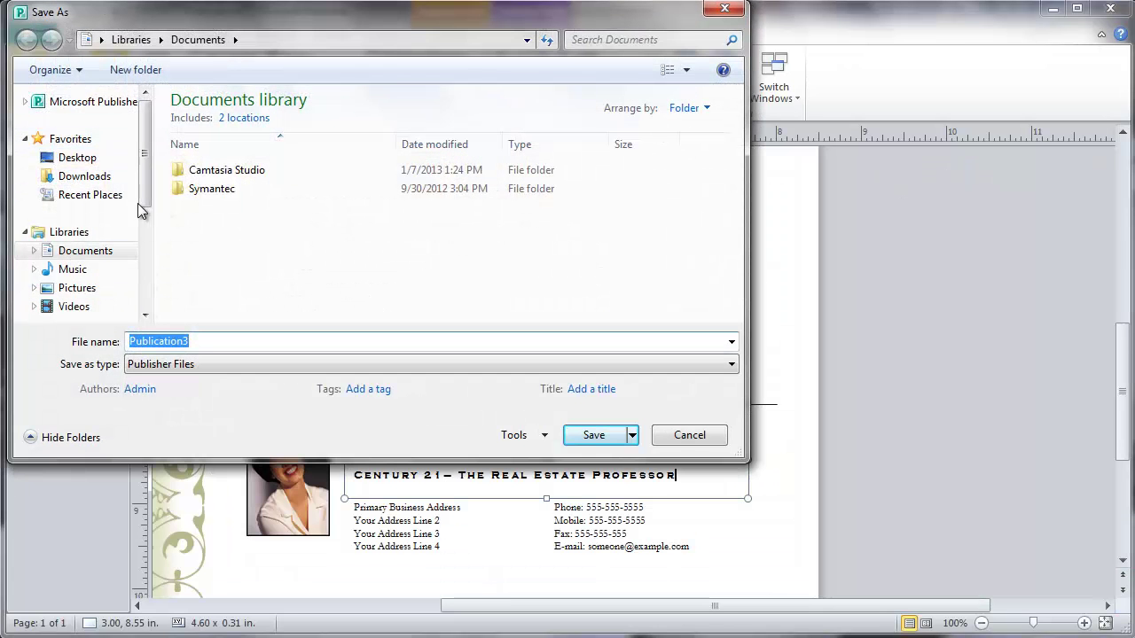
{"action": "scroll", "coordinate": [151, 208], "scroll_direction": "down", "scroll_amount": 3}
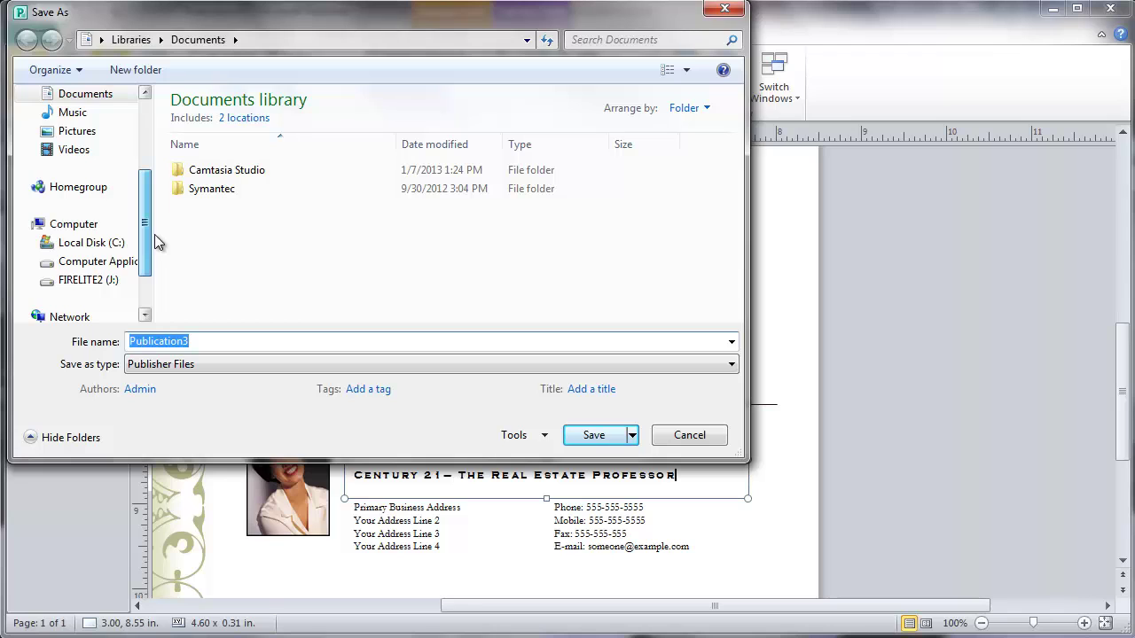
{"action": "scroll", "coordinate": [154, 234], "scroll_direction": "up", "scroll_amount": 1}
{"action": "left_click", "coordinate": [92, 302]}
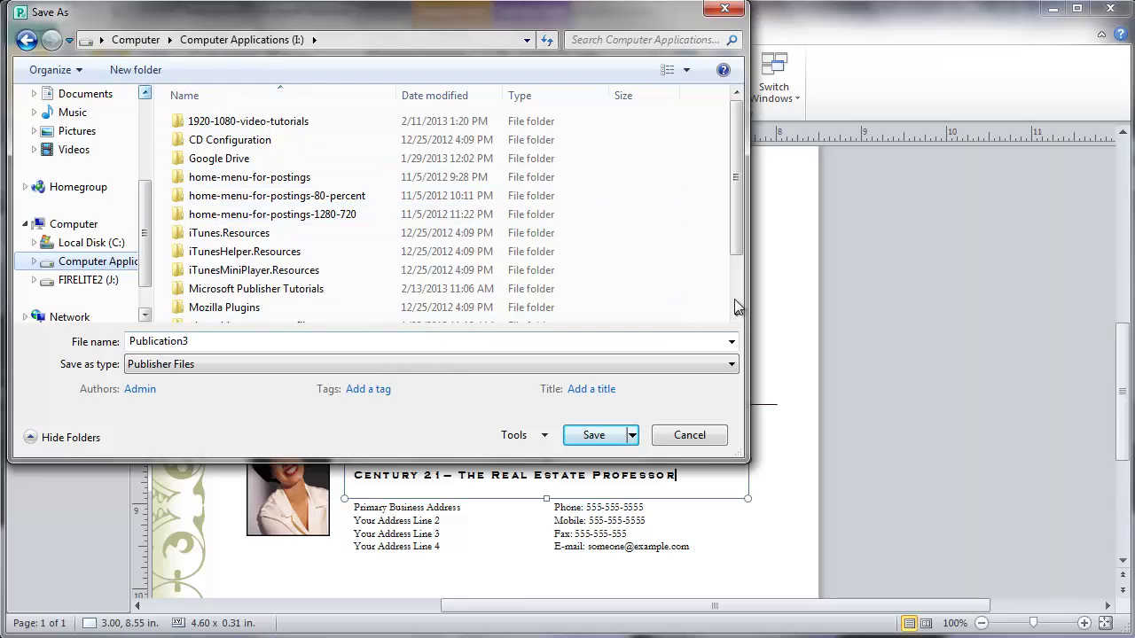
{"action": "left_click_drag", "start_coordinate": [737, 229], "coordinate": [742, 306]}
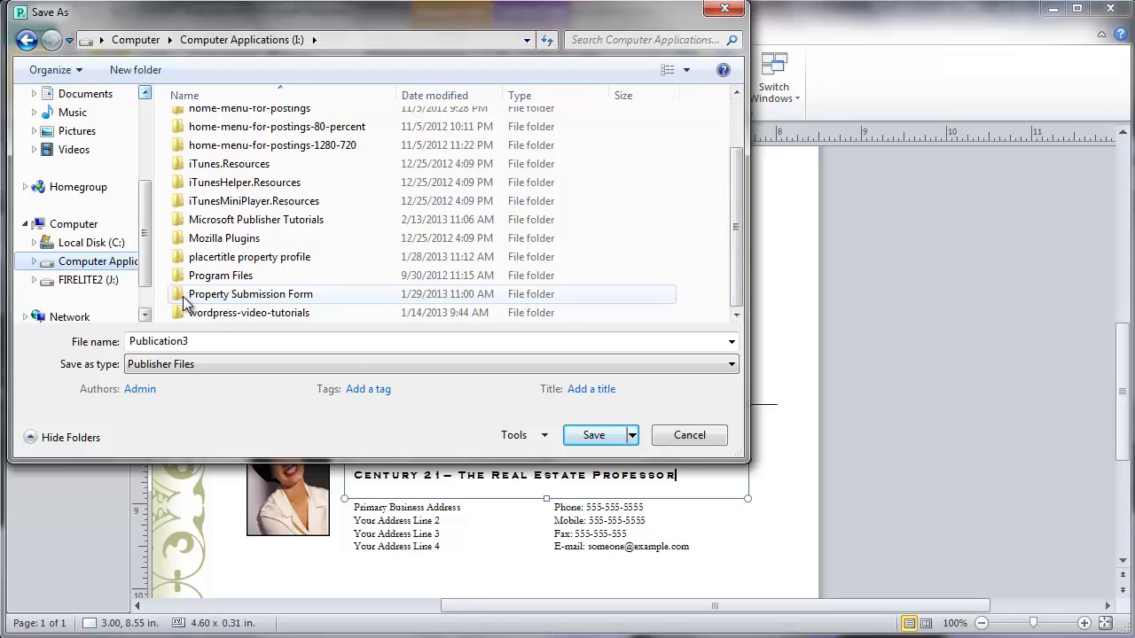
{"action": "double_click", "coordinate": [201, 228]}
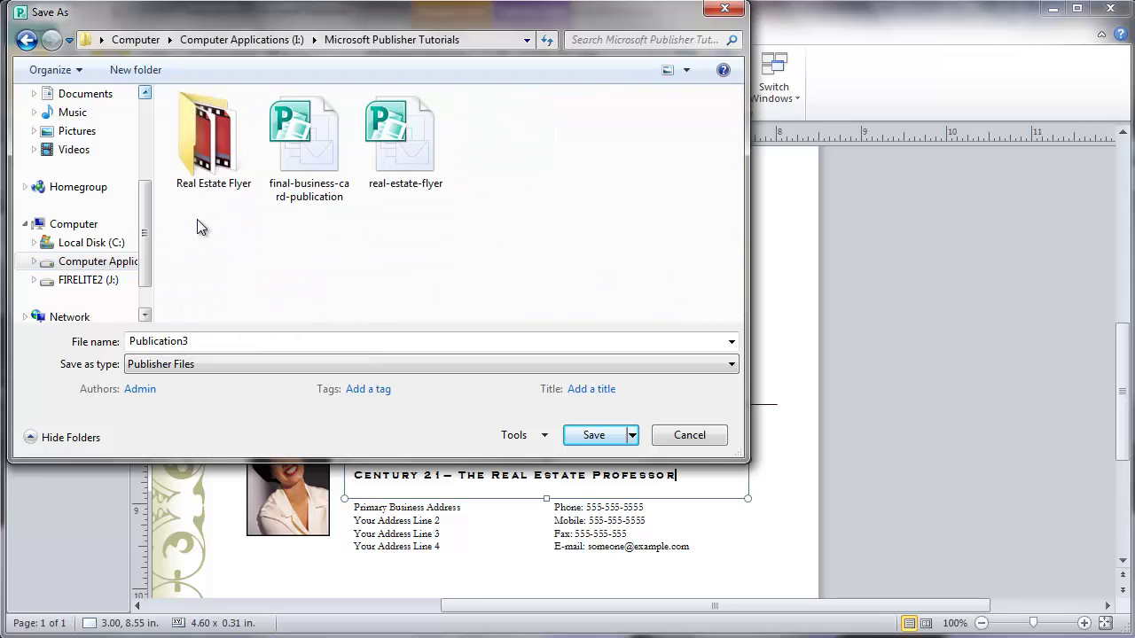
{"action": "double_click", "coordinate": [204, 137]}
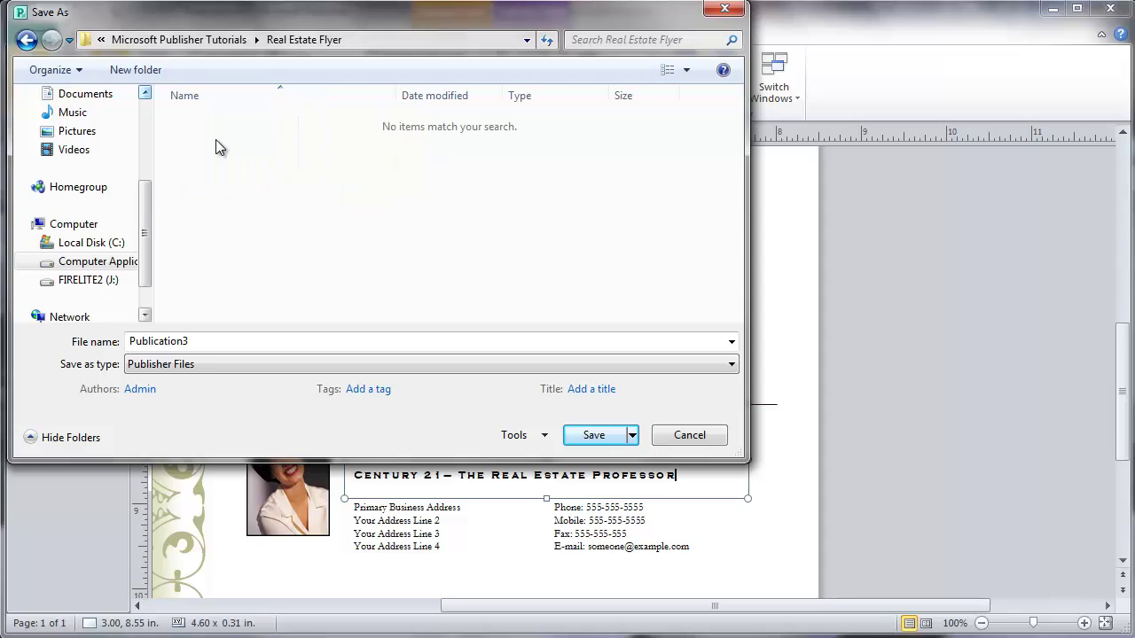
{"action": "double_click", "coordinate": [214, 343]}
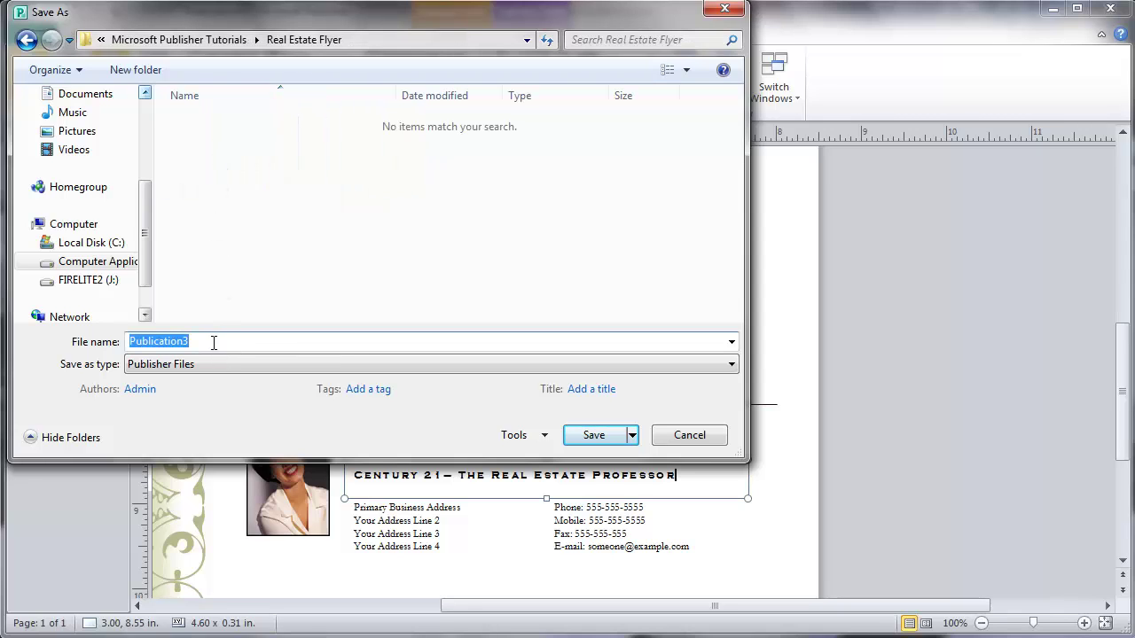
{"action": "type", "text": "real"}
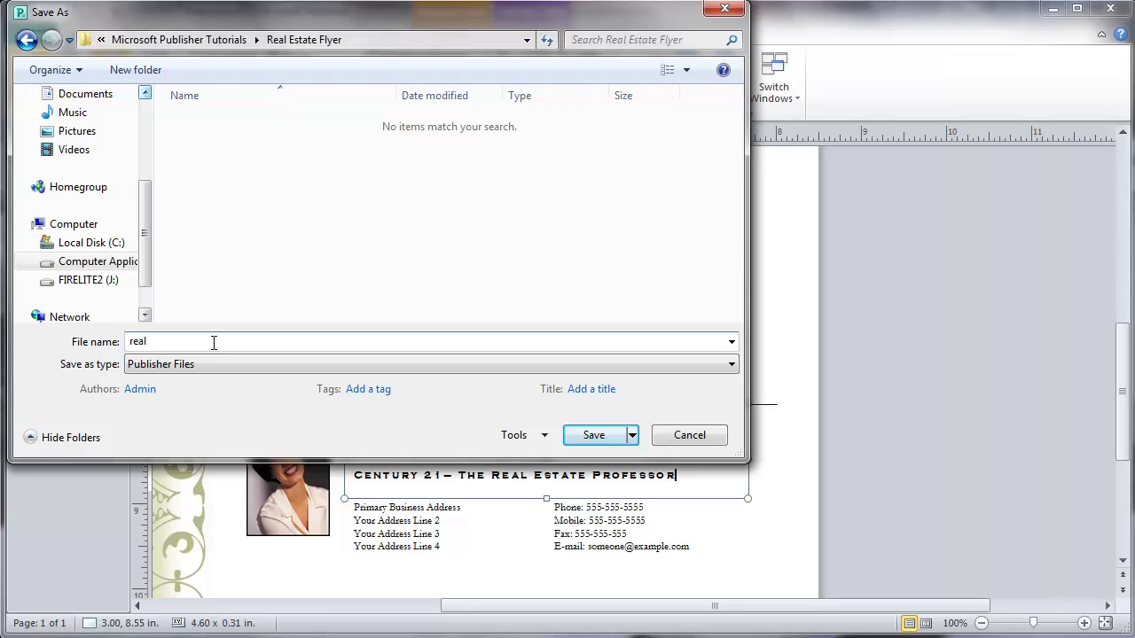
{"action": "type", "text": "-estate-flyer-example-2"}
{"action": "left_click", "coordinate": [594, 436]}
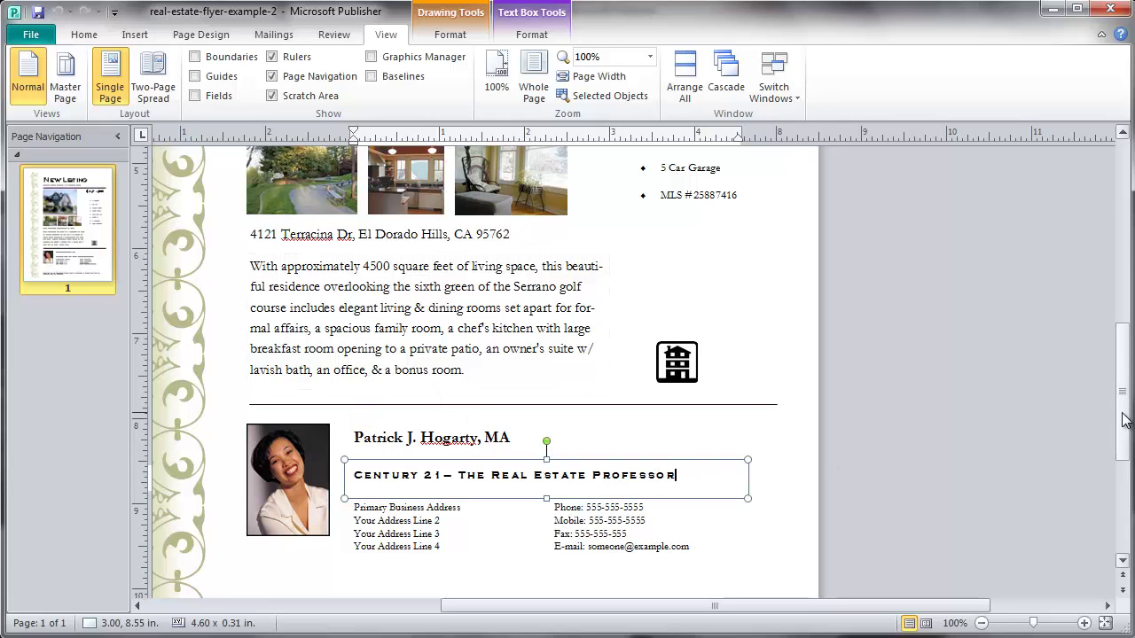
Replace the four placeholder address lines with the agent's street address and city/state/ZIP line
{"action": "scroll", "coordinate": [1126, 420], "scroll_direction": "down", "scroll_amount": 1}
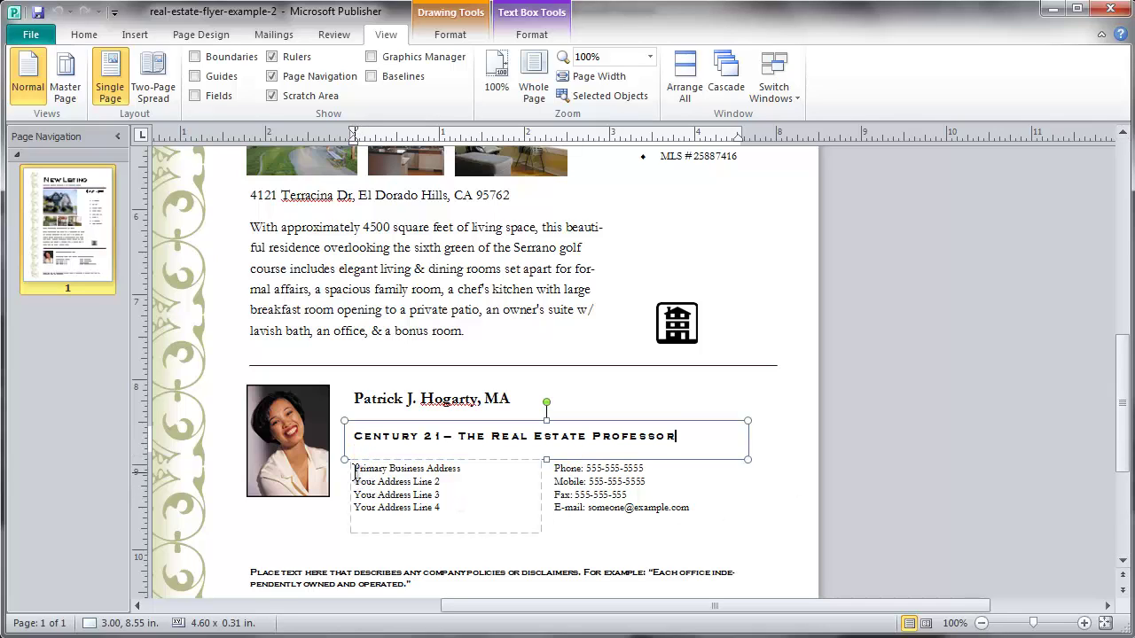
{"action": "left_click_drag", "start_coordinate": [355, 471], "coordinate": [475, 496]}
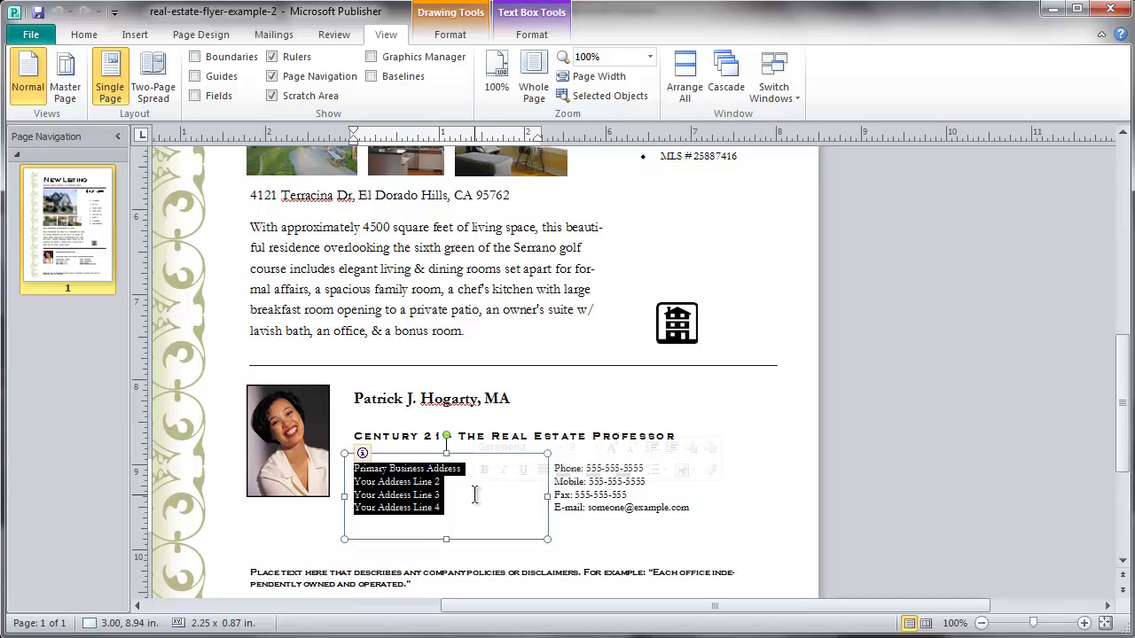
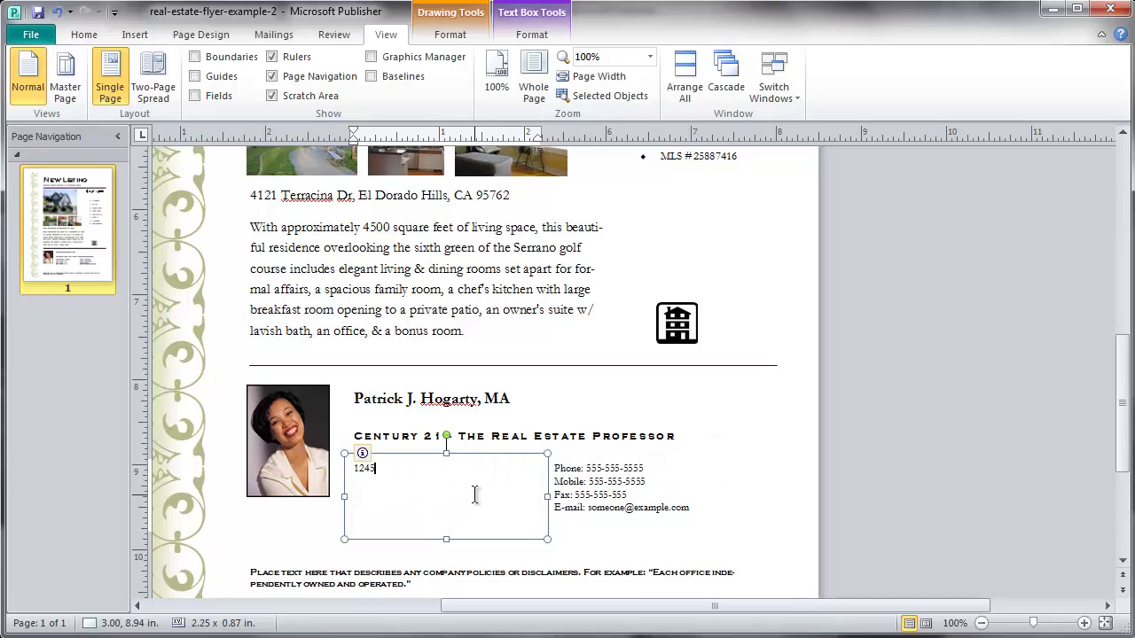
{"action": "key", "text": "Return"}
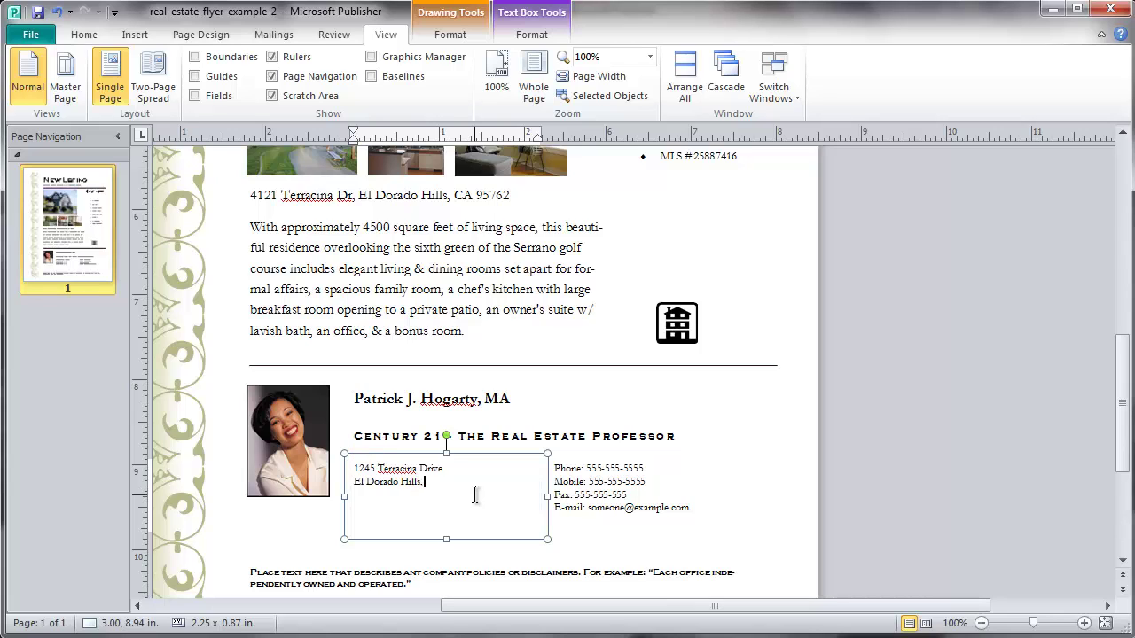
Enter the agent's phone, mobile and fax numbers over the placeholder numbers
{"action": "left_click", "coordinate": [628, 491]}
{"action": "left_click_drag", "start_coordinate": [588, 469], "coordinate": [648, 473]}
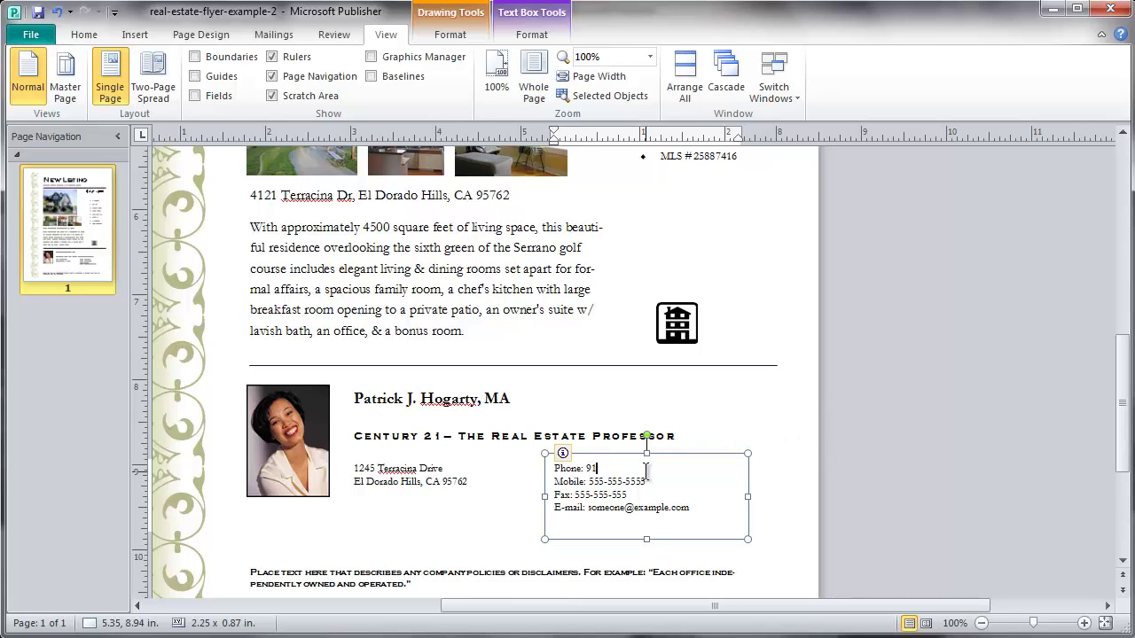
{"action": "left_click_drag", "start_coordinate": [589, 481], "coordinate": [648, 480]}
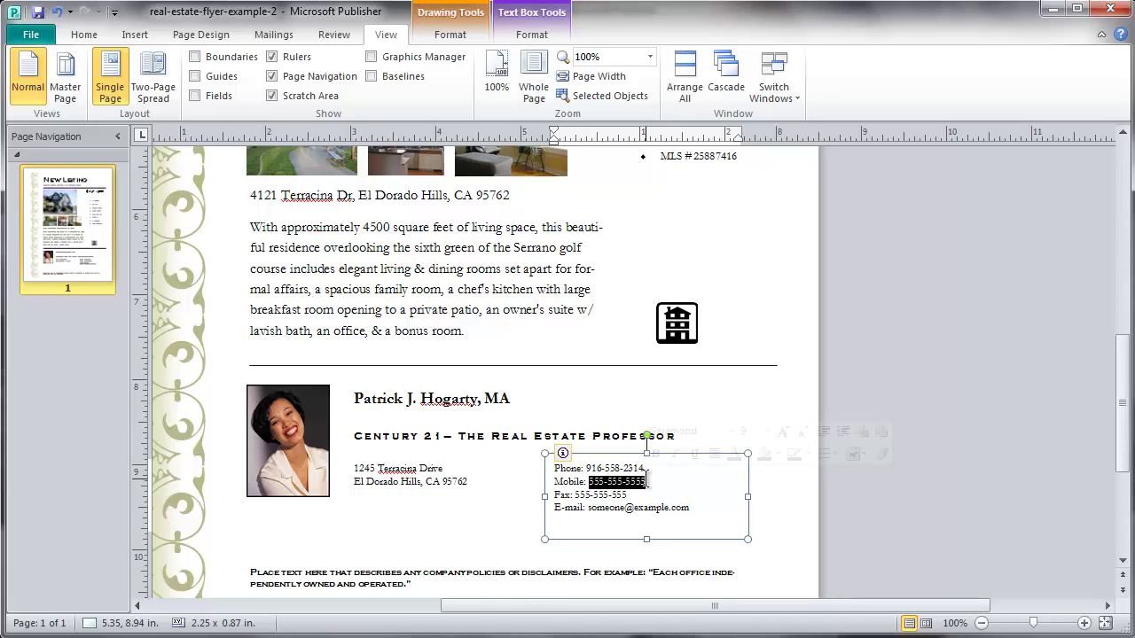
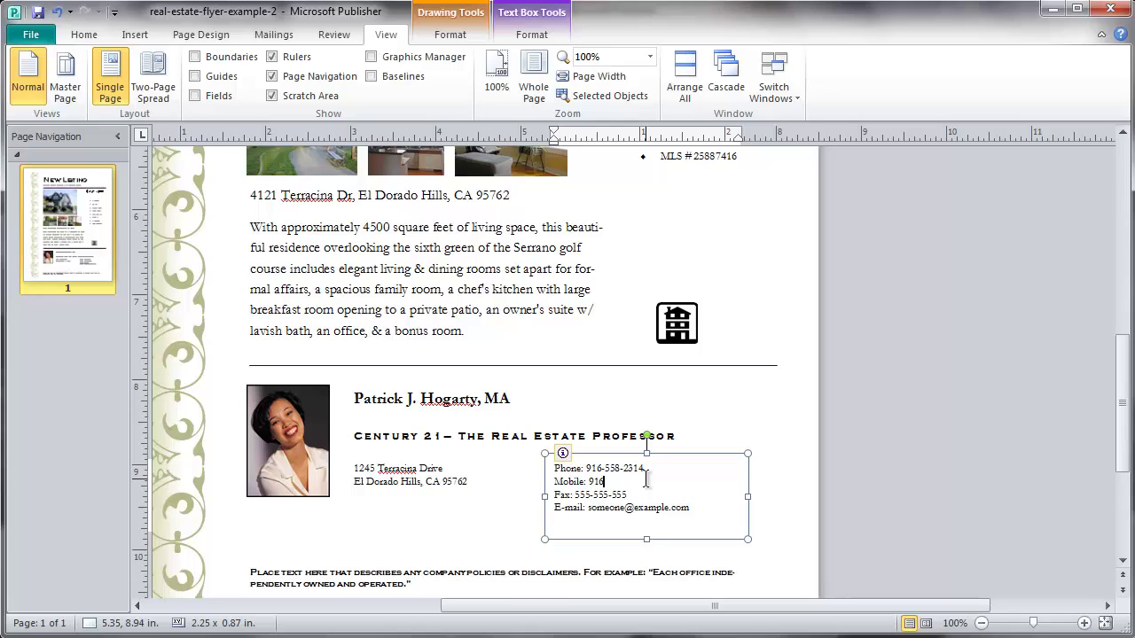
{"action": "left_click_drag", "start_coordinate": [574, 495], "coordinate": [618, 495]}
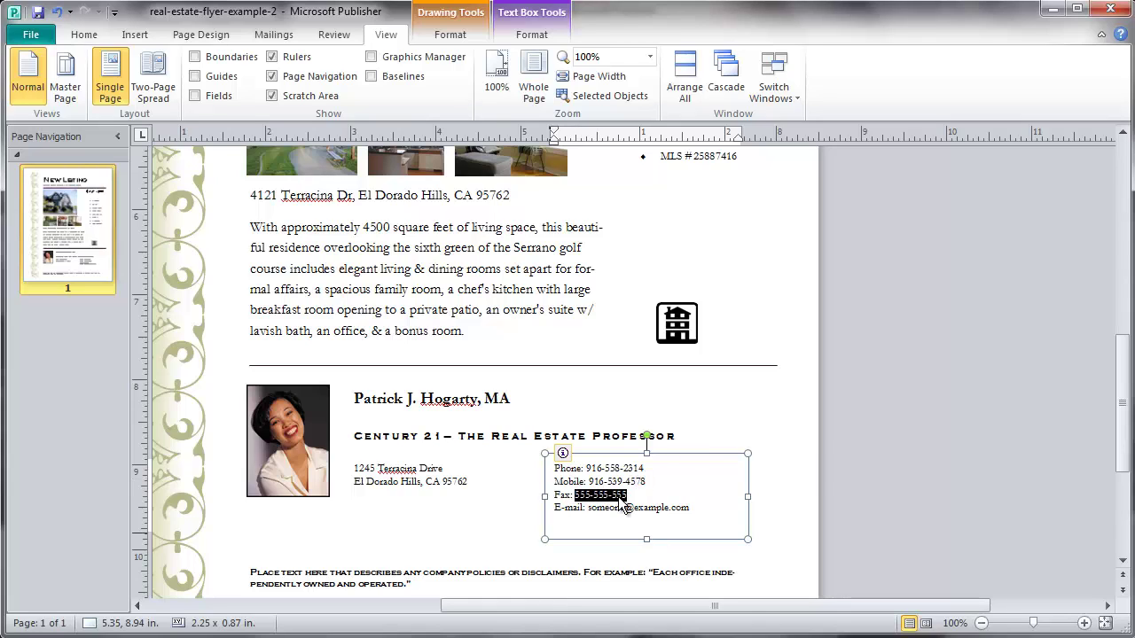
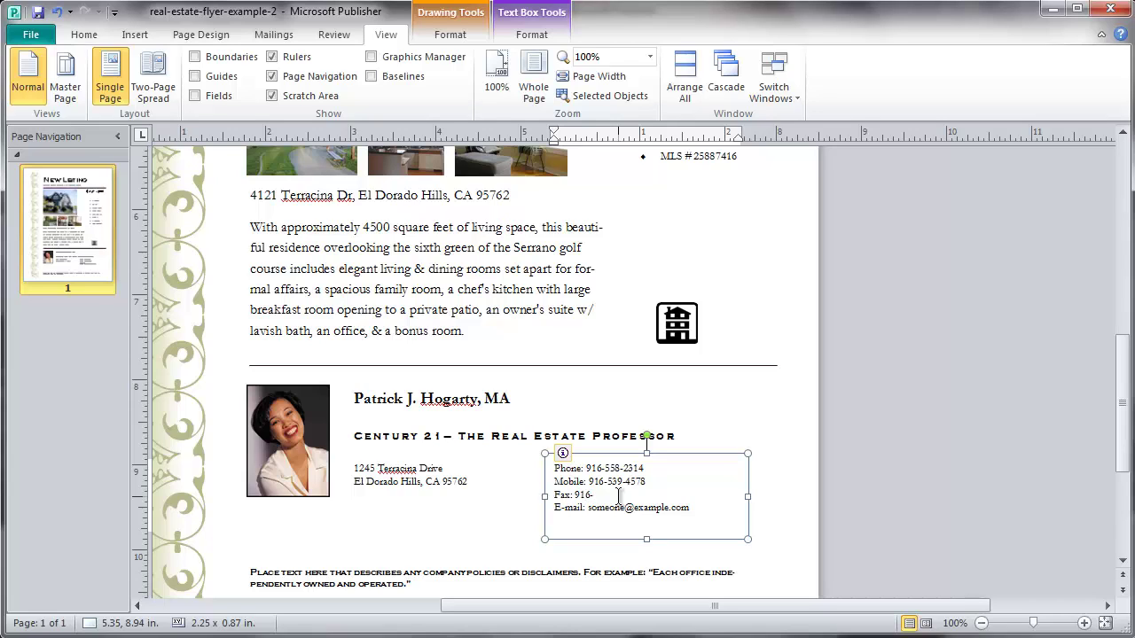
Replace the sample e-mail with the agent's e-mail address
{"action": "left_click_drag", "start_coordinate": [589, 509], "coordinate": [692, 510]}
{"action": "key", "text": "ctrl+a"}
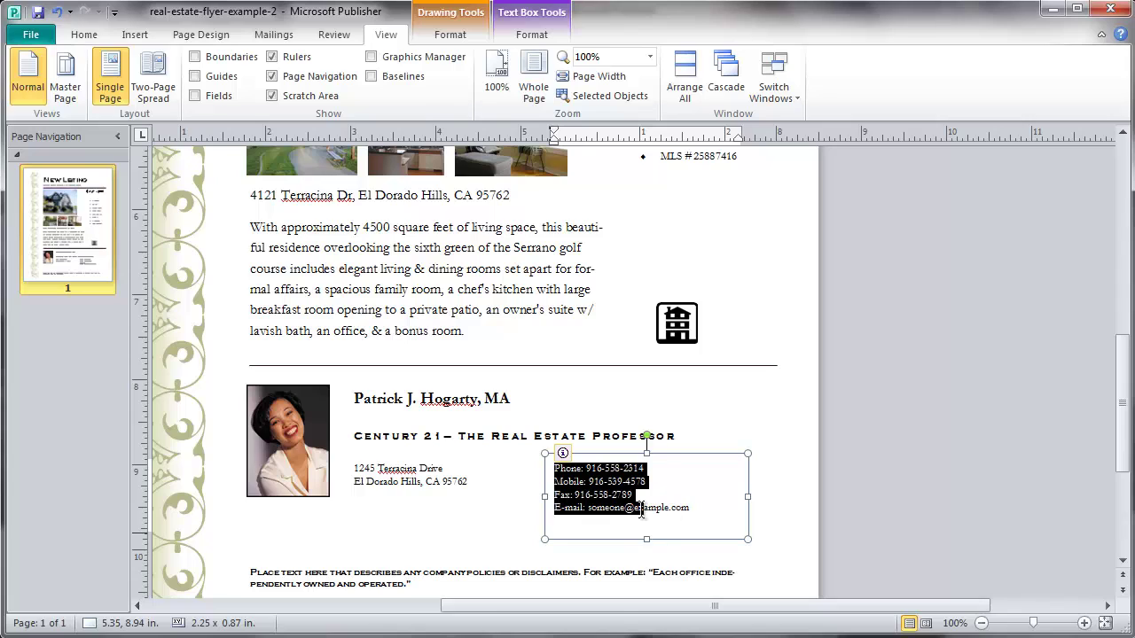
{"action": "left_click", "coordinate": [708, 513]}
{"action": "left_click_drag", "start_coordinate": [690, 510], "coordinate": [594, 515]}
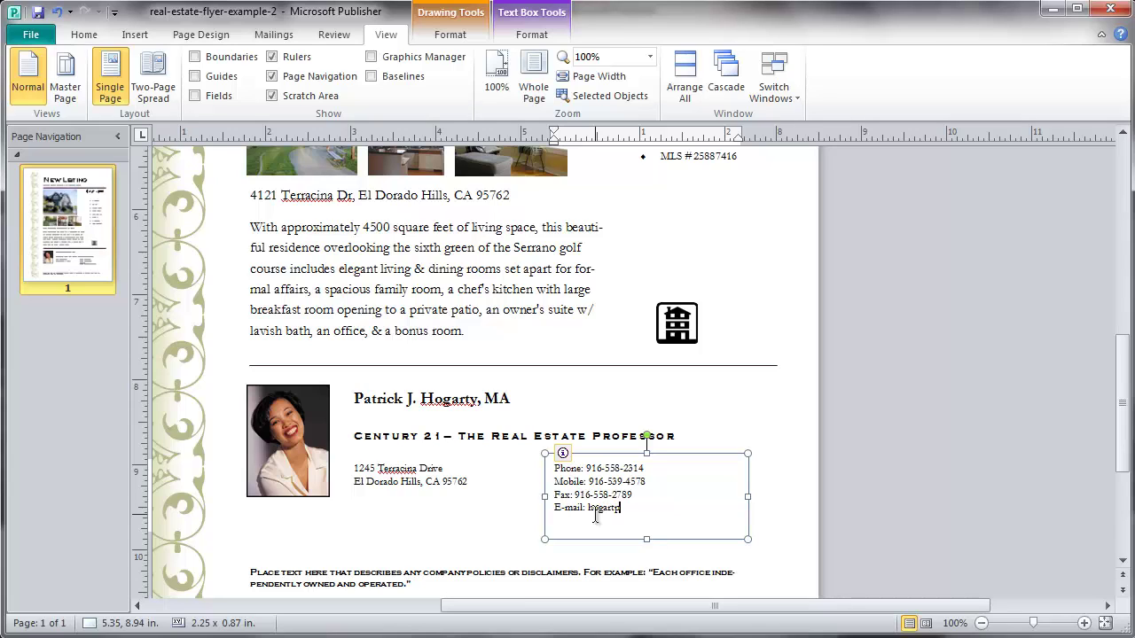
{"action": "left_click_drag", "start_coordinate": [1127, 456], "coordinate": [1128, 484]}
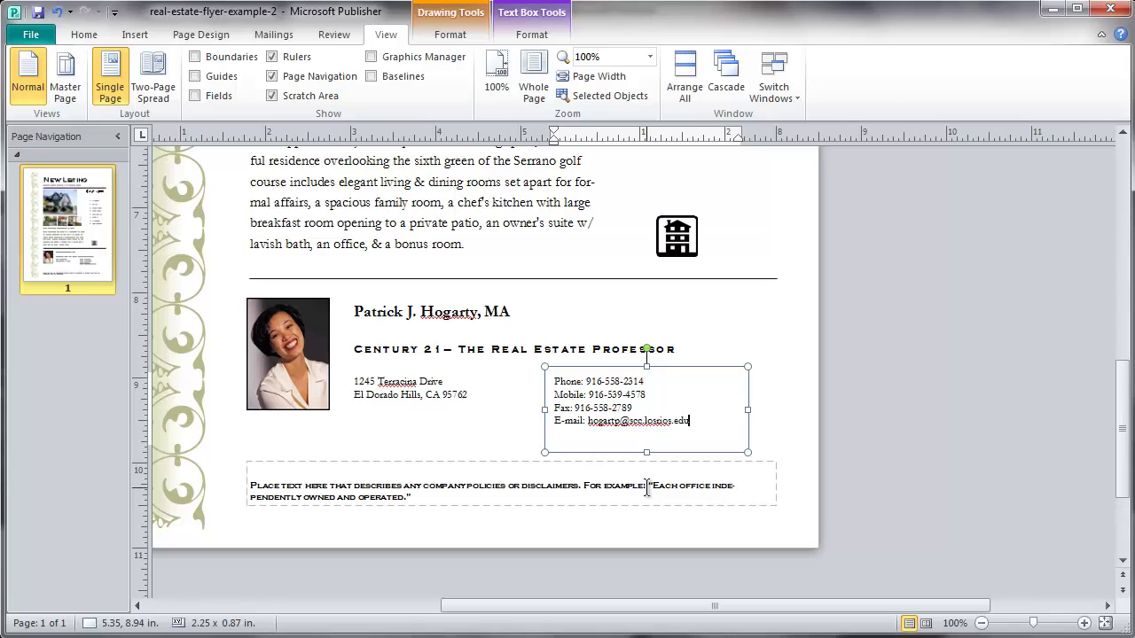
Cut the disclaimer down to 'Each office independently owned and operated.' and shrink its box to 0.32 in
{"action": "left_click_drag", "start_coordinate": [648, 486], "coordinate": [264, 486]}
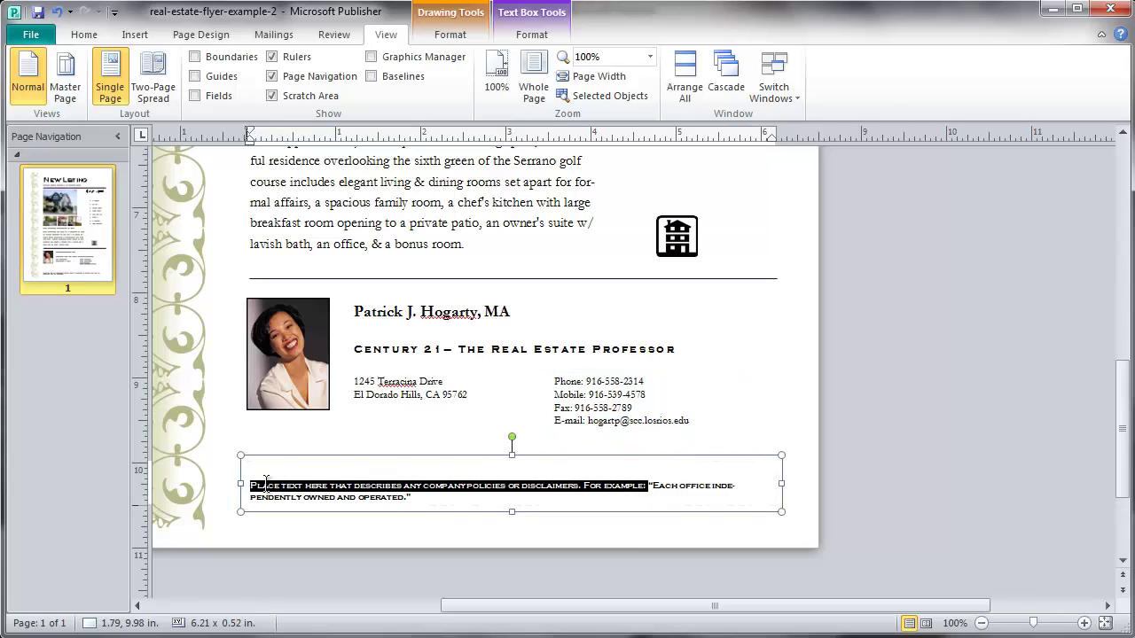
{"action": "key", "text": "Delete"}
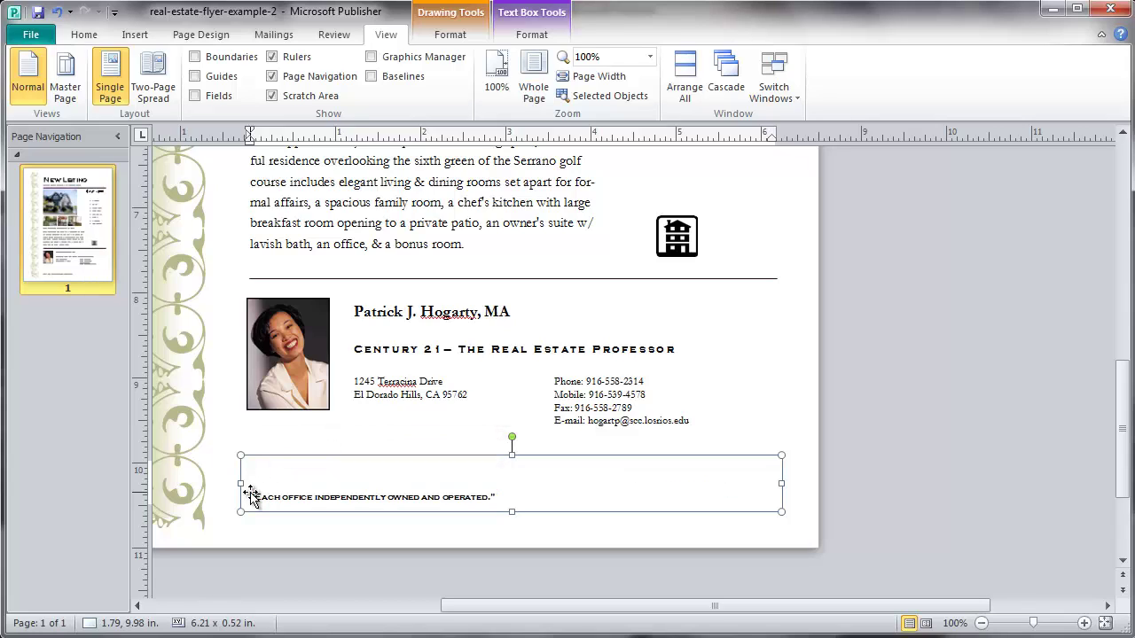
{"action": "key", "text": "BackSpace"}
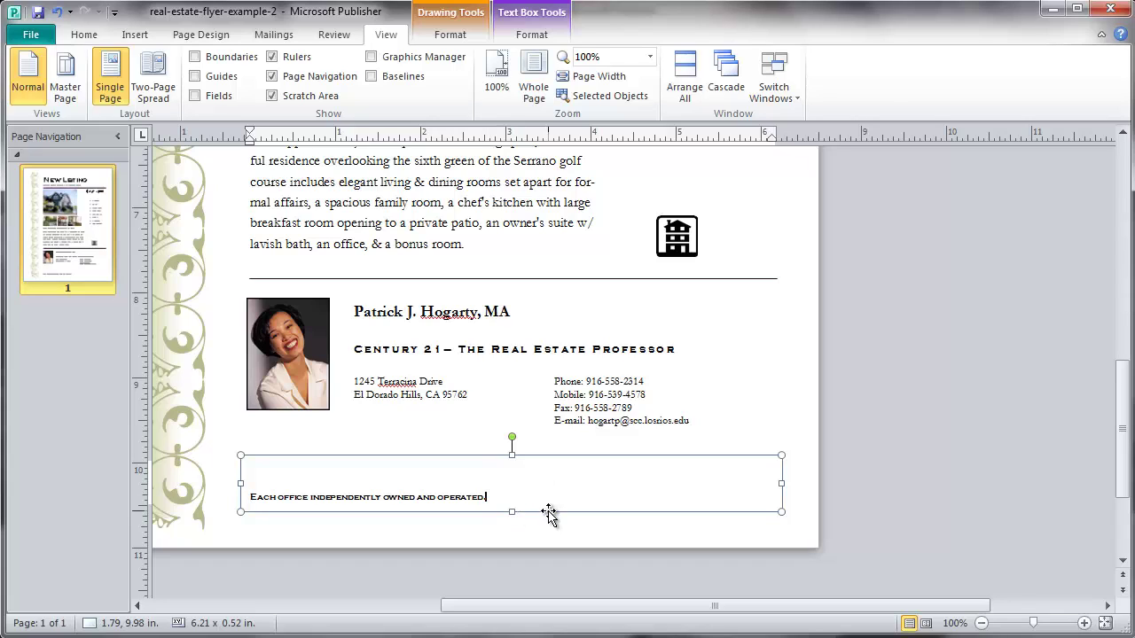
{"action": "left_click_drag", "start_coordinate": [512, 512], "coordinate": [512, 499]}
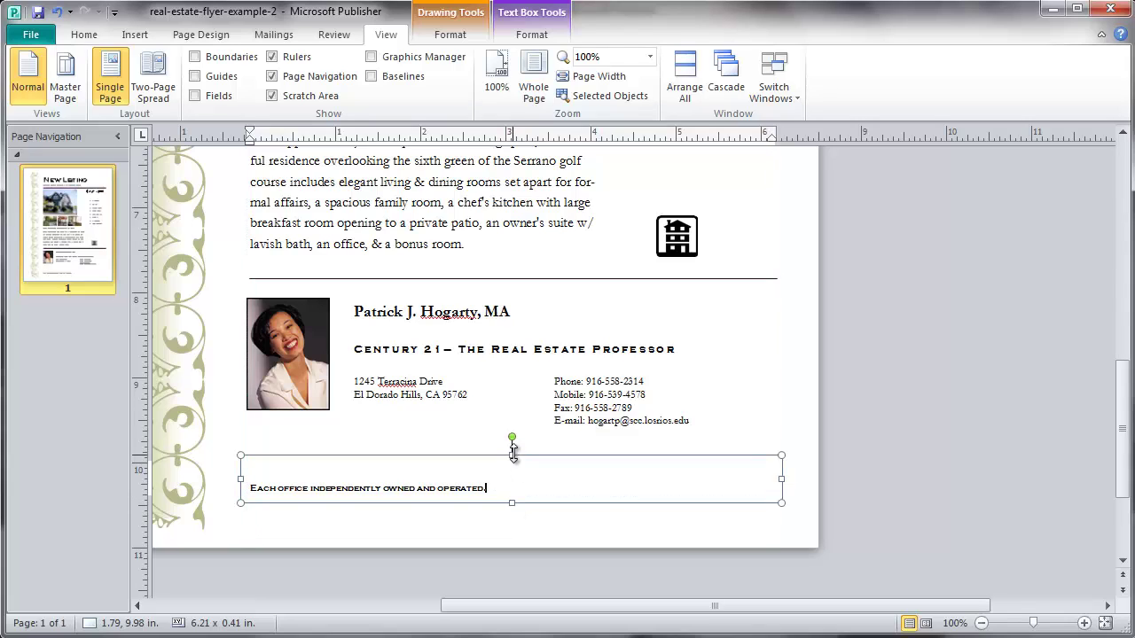
{"action": "left_click_drag", "start_coordinate": [512, 455], "coordinate": [512, 458]}
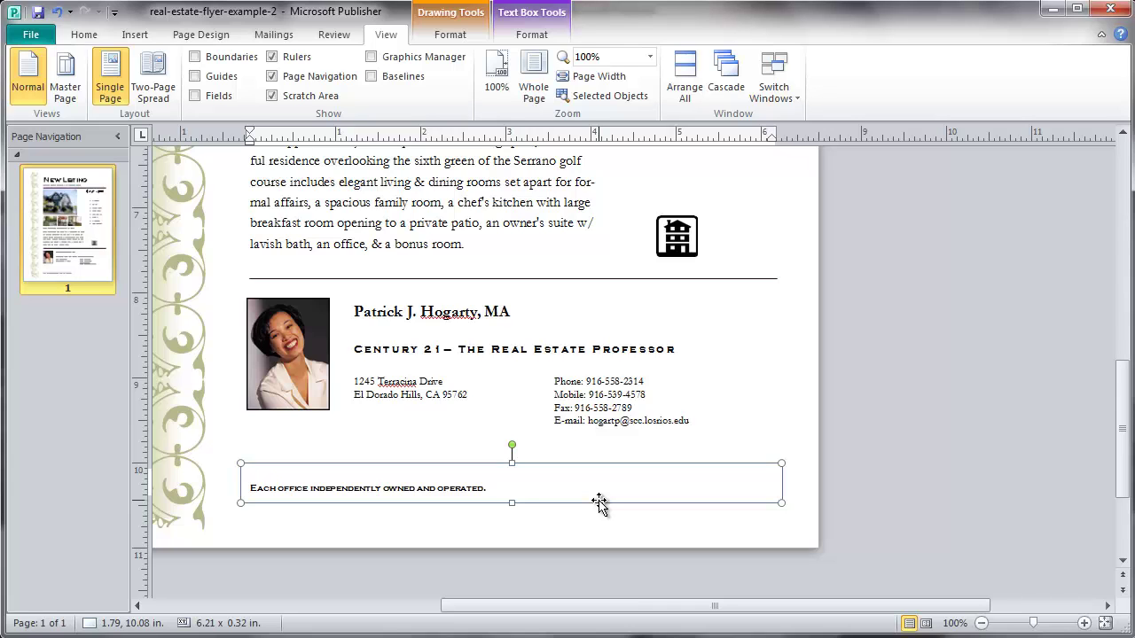
{"action": "left_click_drag", "start_coordinate": [1123, 433], "coordinate": [1095, 272]}
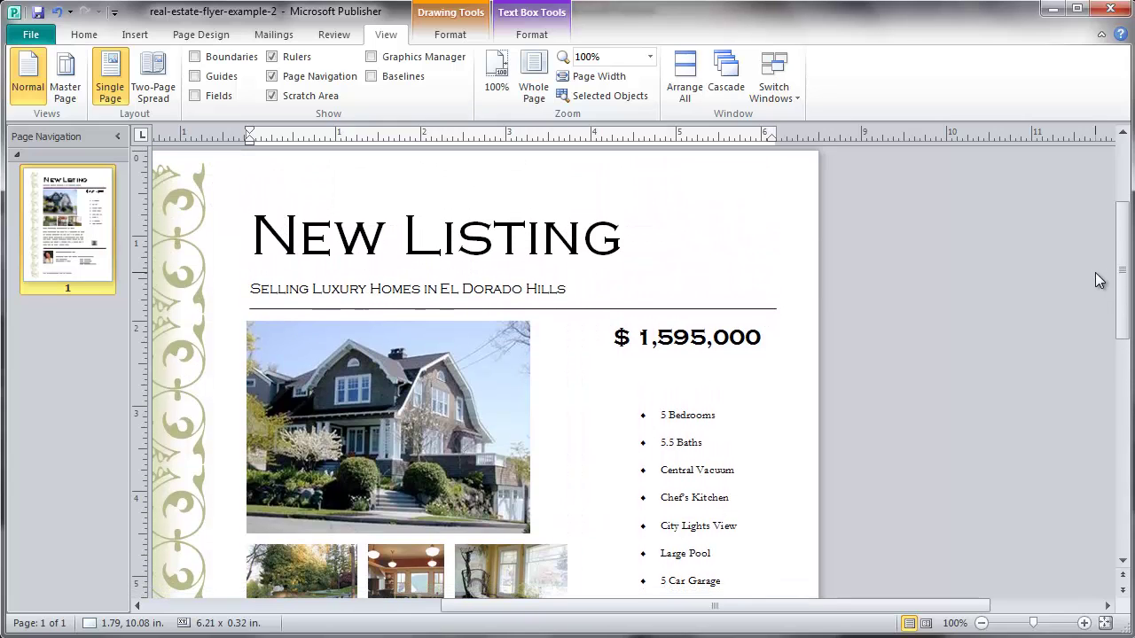
Save the finished flyer's latest changes to real-estate-flyer-example-2
{"action": "left_click", "coordinate": [38, 13]}
{"action": "left_click", "coordinate": [37, 13]}
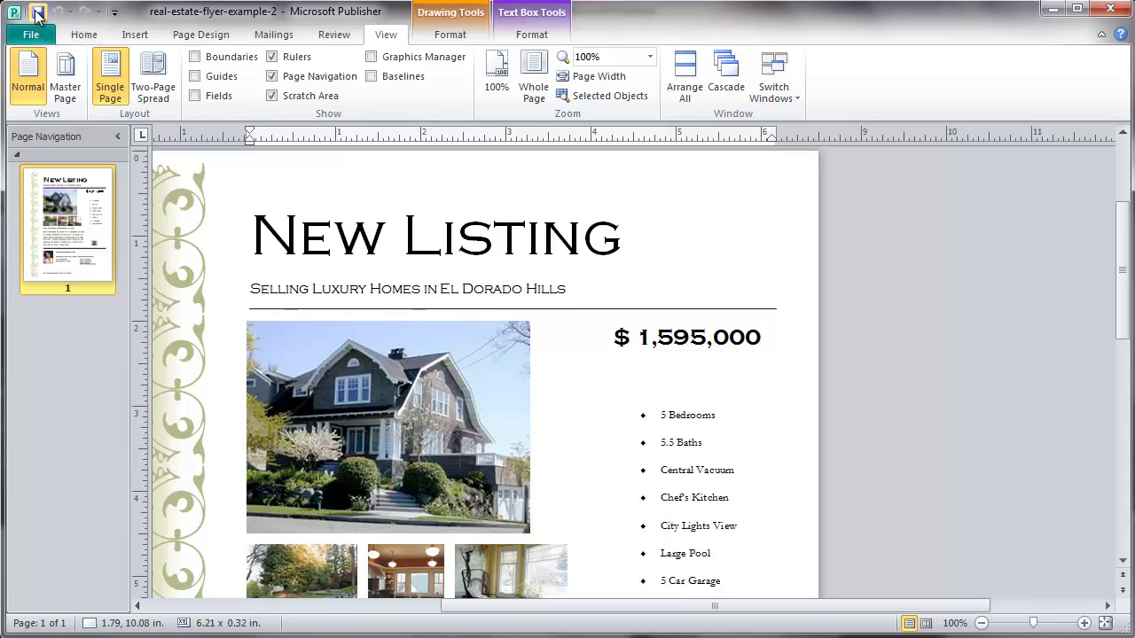